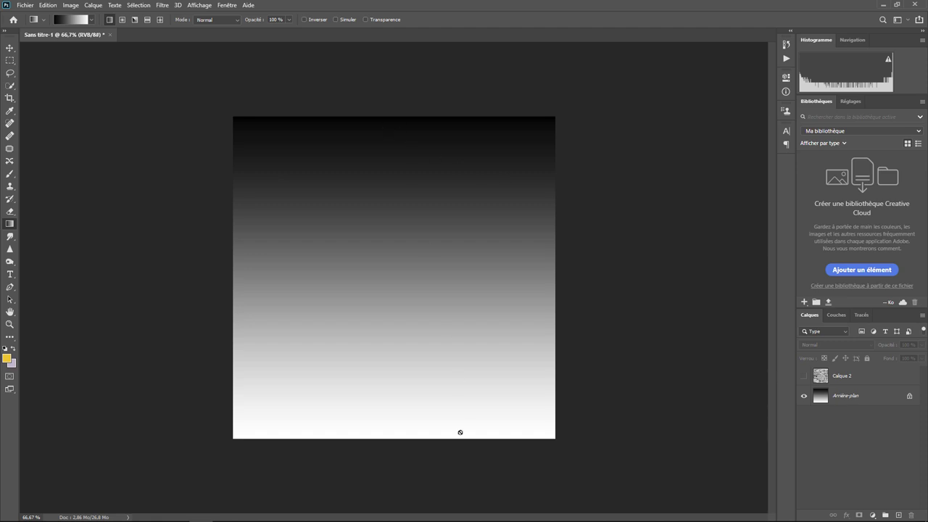
# Step: Make the stone-wall texture layer Calque 2 visible above the gradient background
pyautogui.click(803, 376)
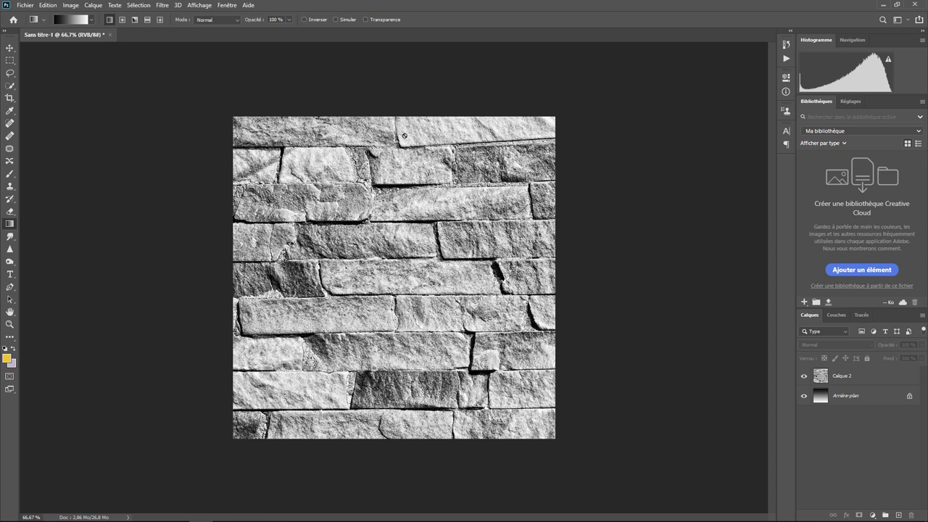
# Step: Set Calque 2's blend mode to Obscurcir so the wall darkens toward the top
pyautogui.click(839, 378)
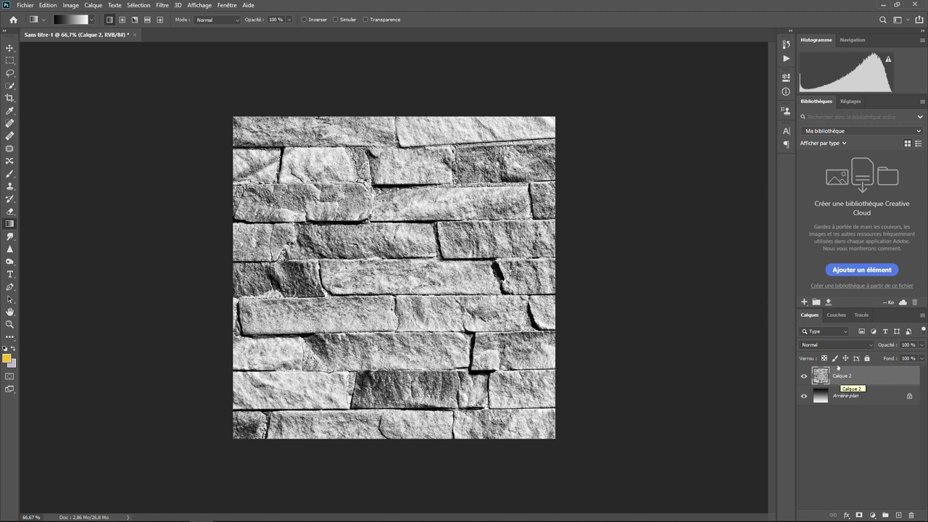
pyautogui.click(826, 344)
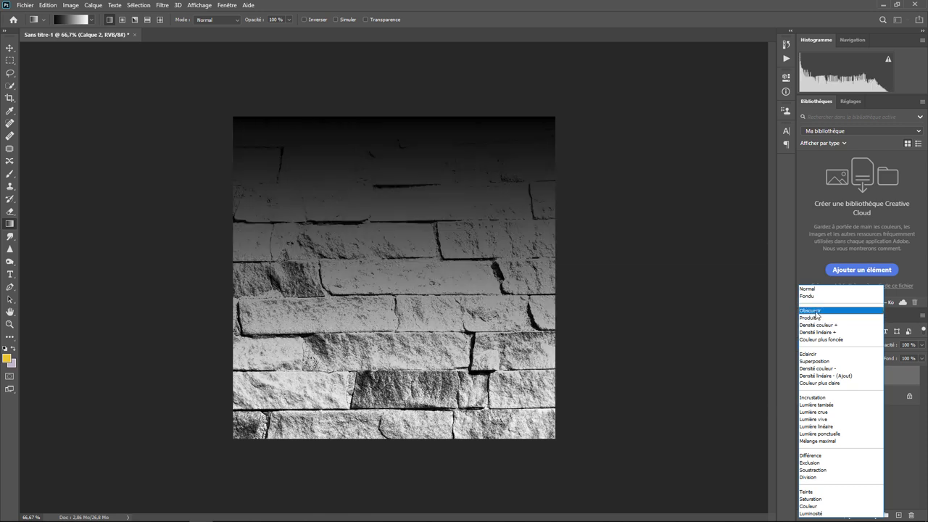
pyautogui.click(817, 312)
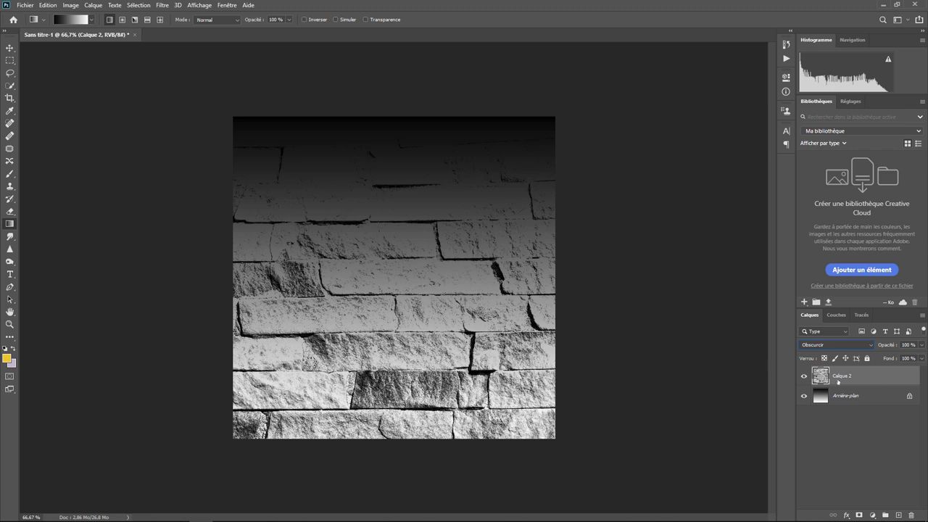
pyautogui.click(825, 346)
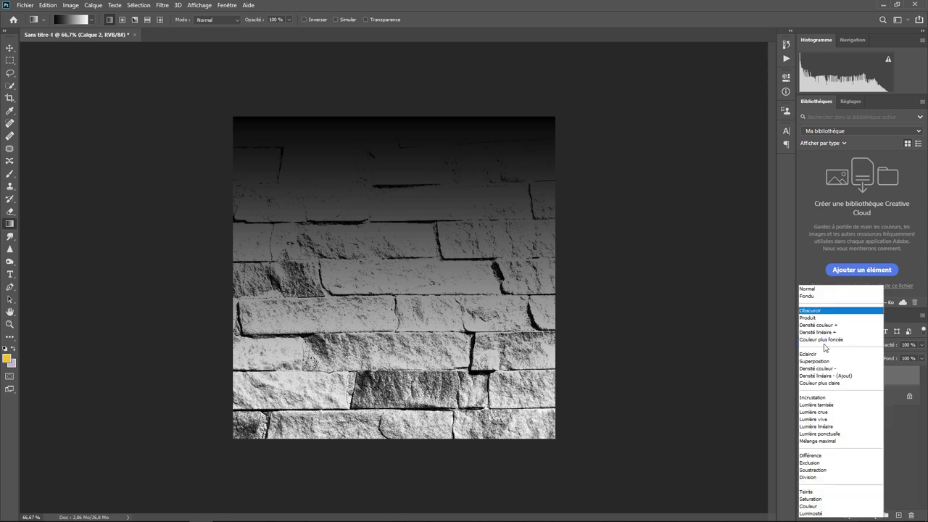
# Step: Try Eclaircir on Calque 2, then switch its blending to Incrustation
pyautogui.click(811, 354)
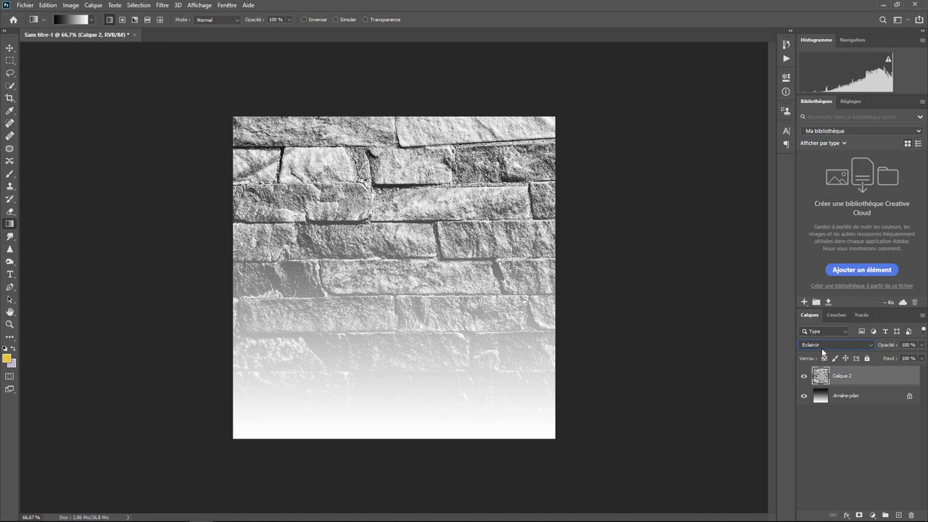
pyautogui.click(832, 346)
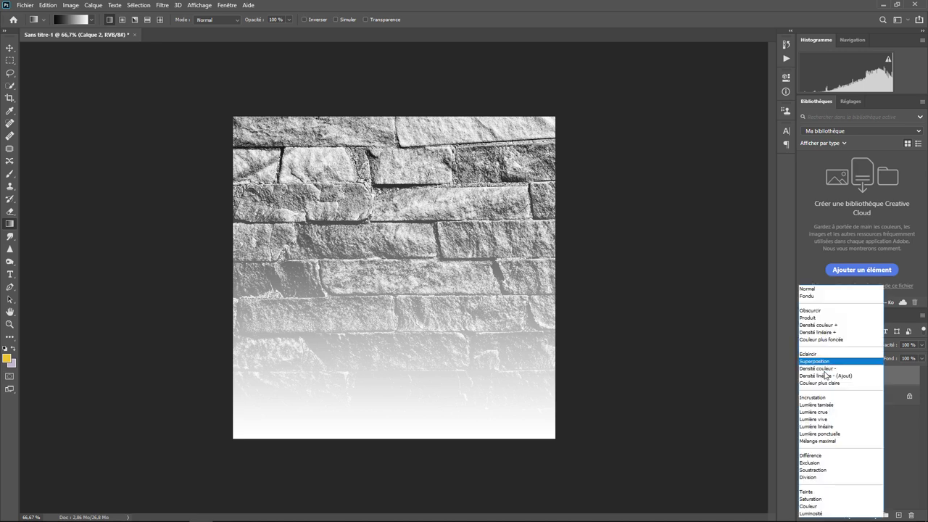
pyautogui.click(819, 399)
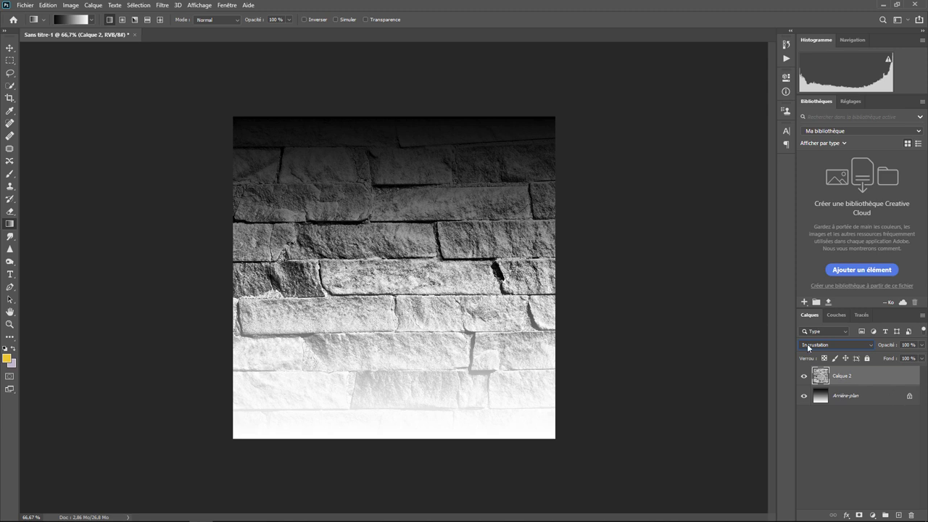
pyautogui.click(836, 345)
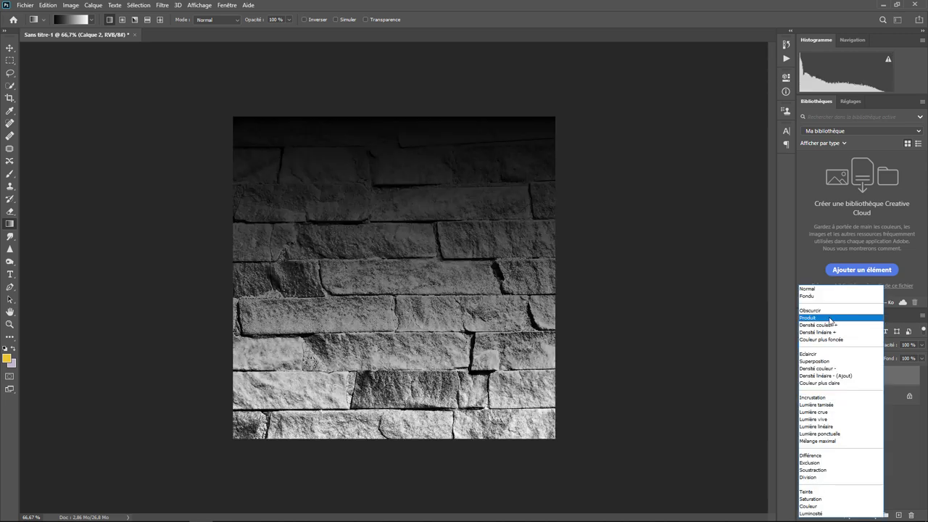
pyautogui.click(813, 397)
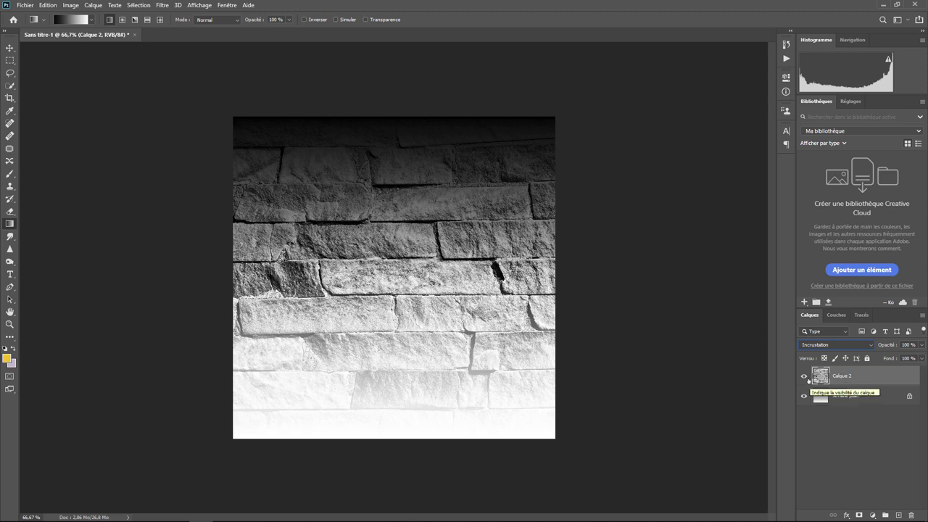
# Step: Return Calque 2 to Normal blending, hide Arrière-plan, and add empty layer Calque 3
pyautogui.click(826, 345)
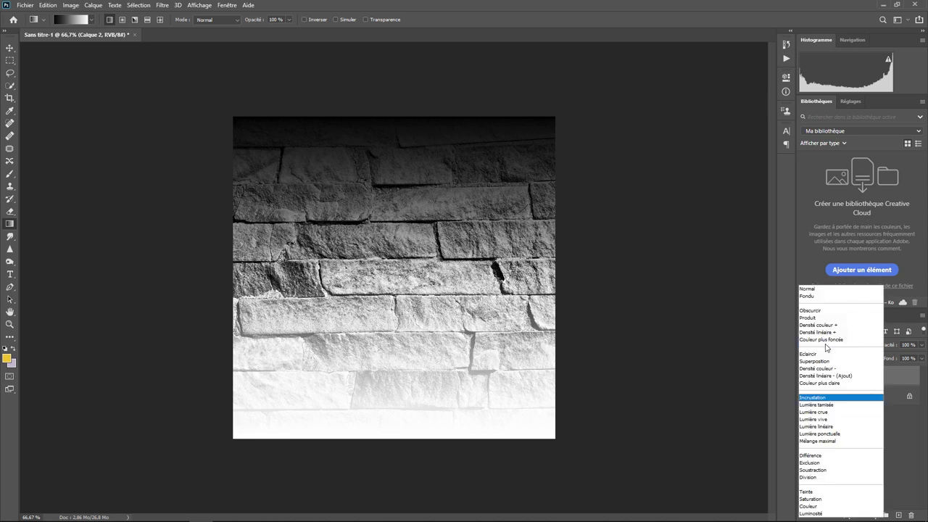
pyautogui.click(806, 290)
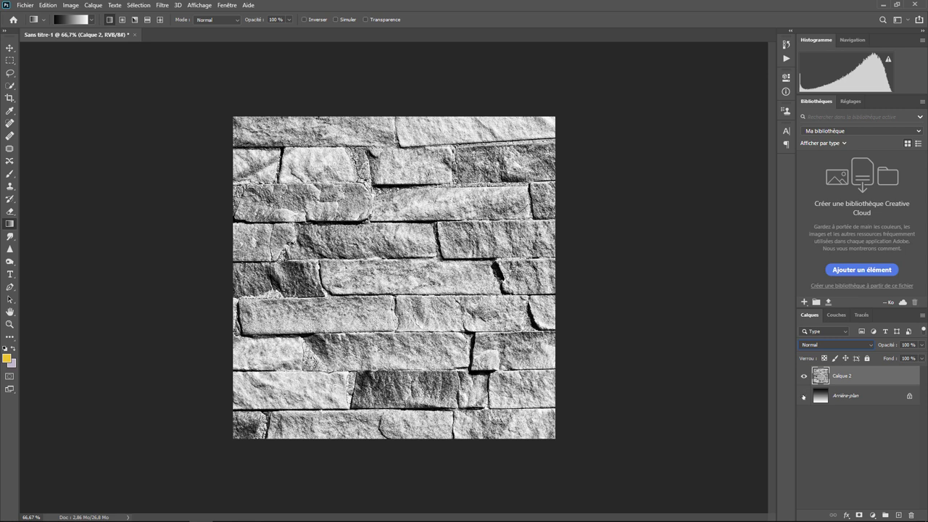
pyautogui.click(804, 397)
pyautogui.click(898, 516)
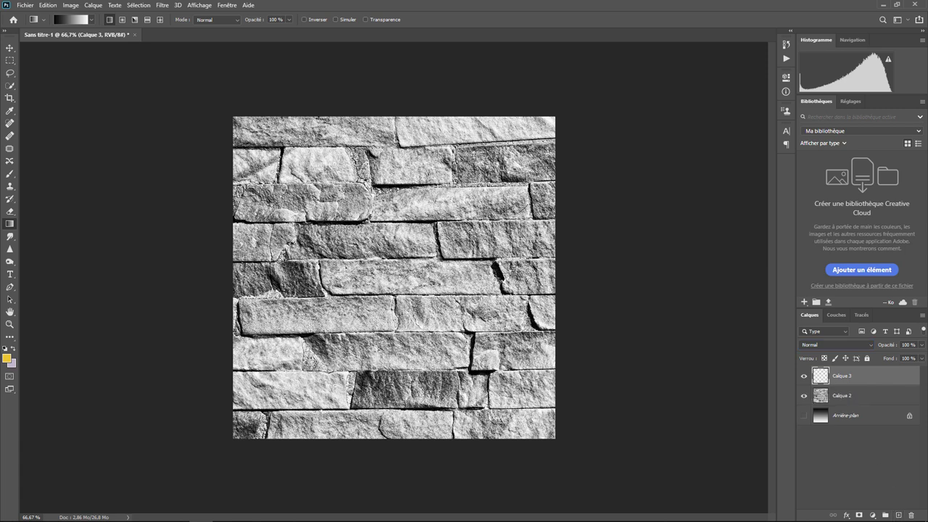
pyautogui.click(48, 5)
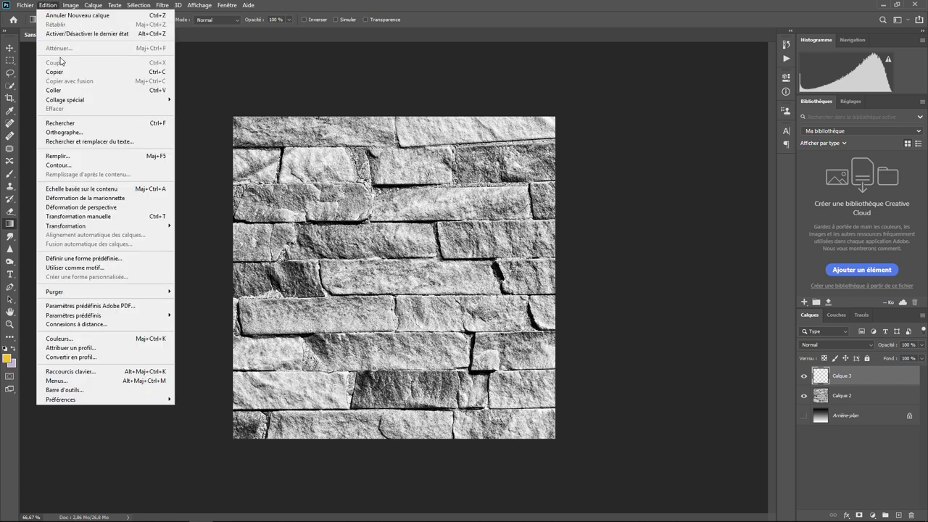
# Step: Fill Calque 3 with 50% gris
pyautogui.click(72, 157)
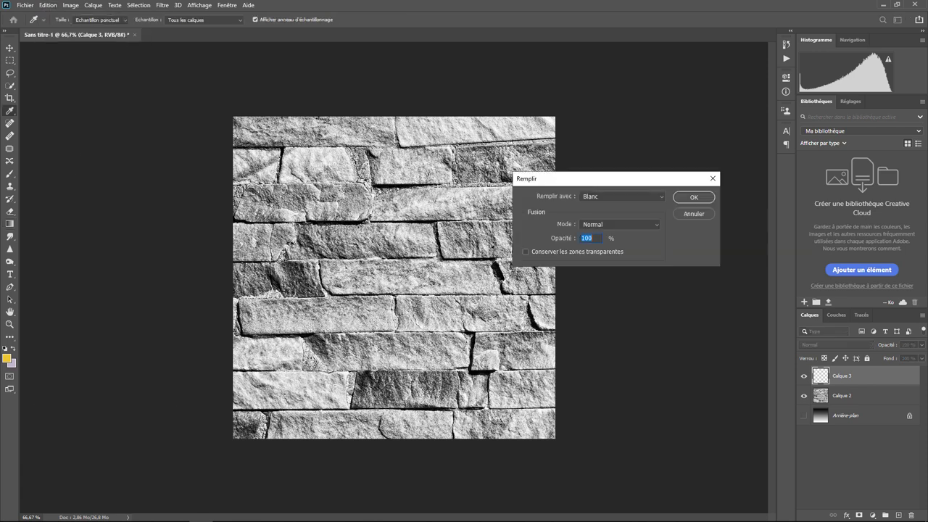
pyautogui.click(607, 198)
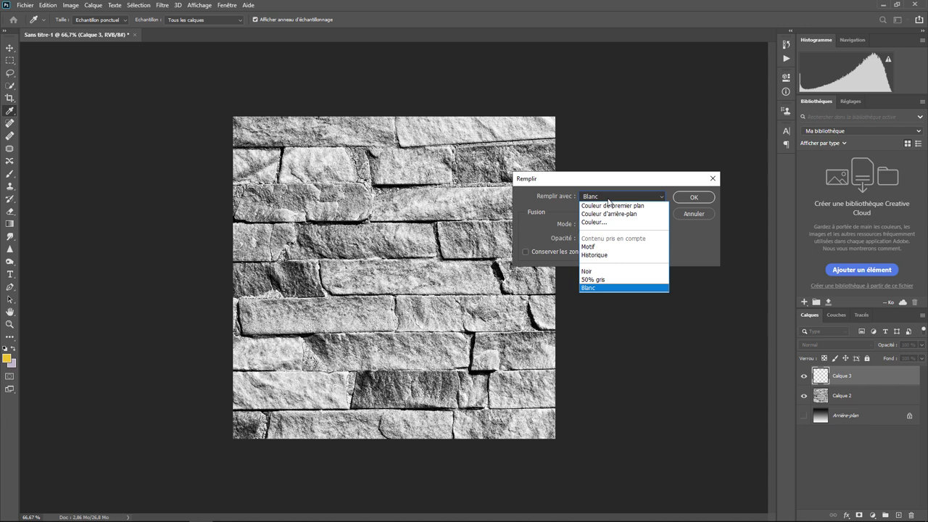
pyautogui.click(606, 283)
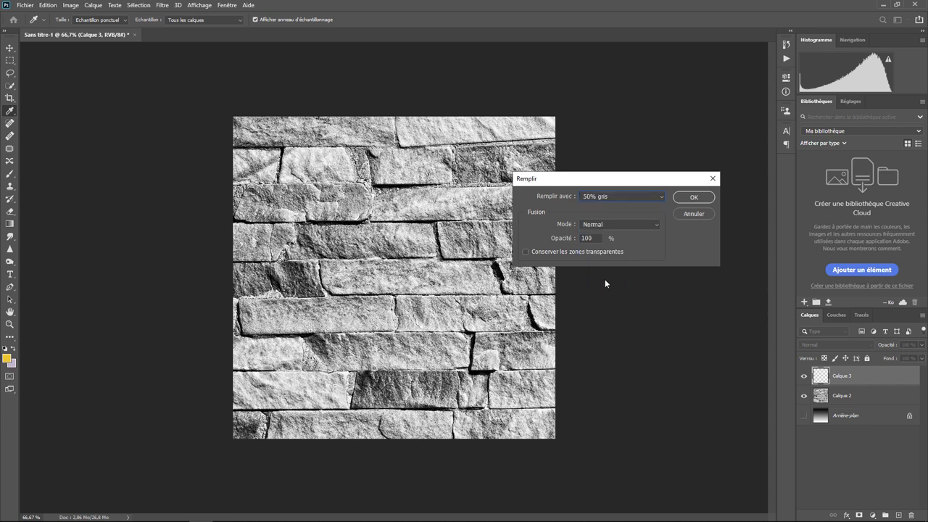
pyautogui.click(694, 197)
pyautogui.press('g')
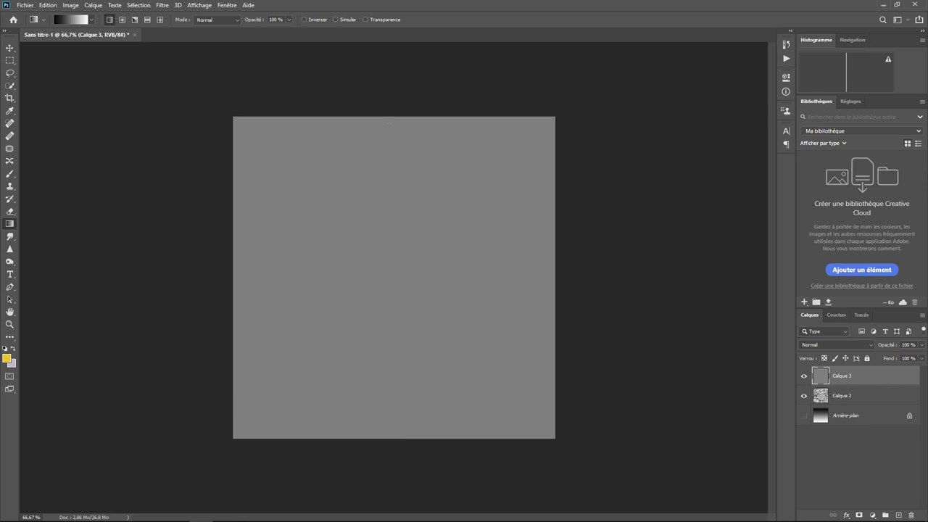
# Step: Set Calque 3's blend mode to Incrustation
pyautogui.click(841, 345)
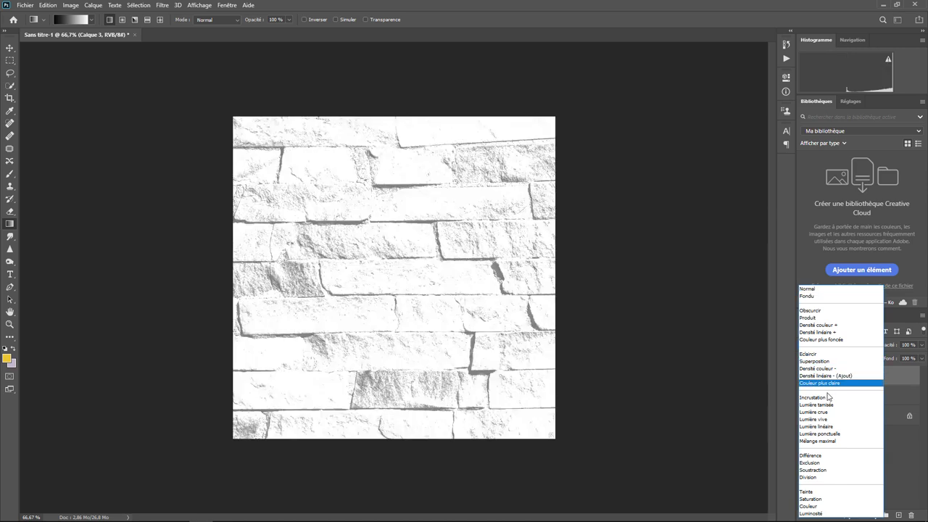
pyautogui.click(828, 398)
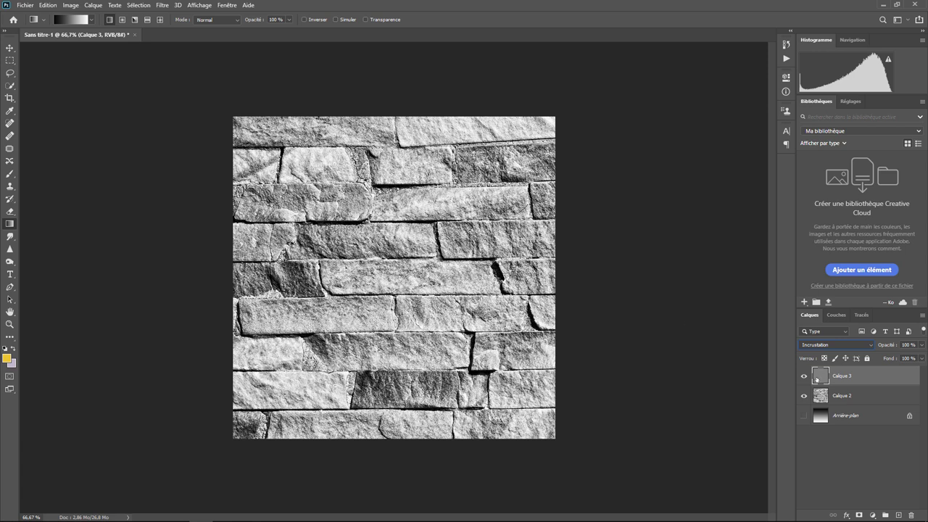
pyautogui.click(48, 5)
# Step: Refill Calque 3 with Noir, darkening the stone wall and boosting contrast
pyautogui.click(60, 157)
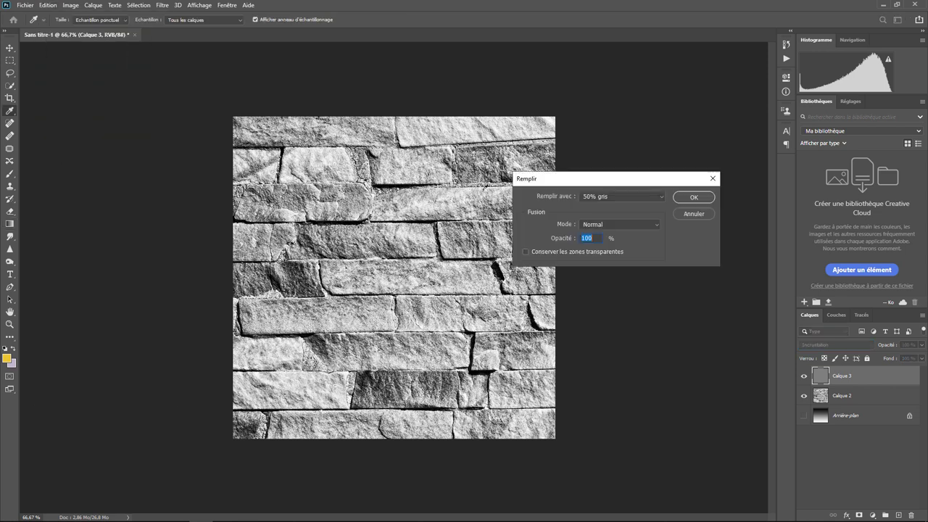
pyautogui.click(645, 196)
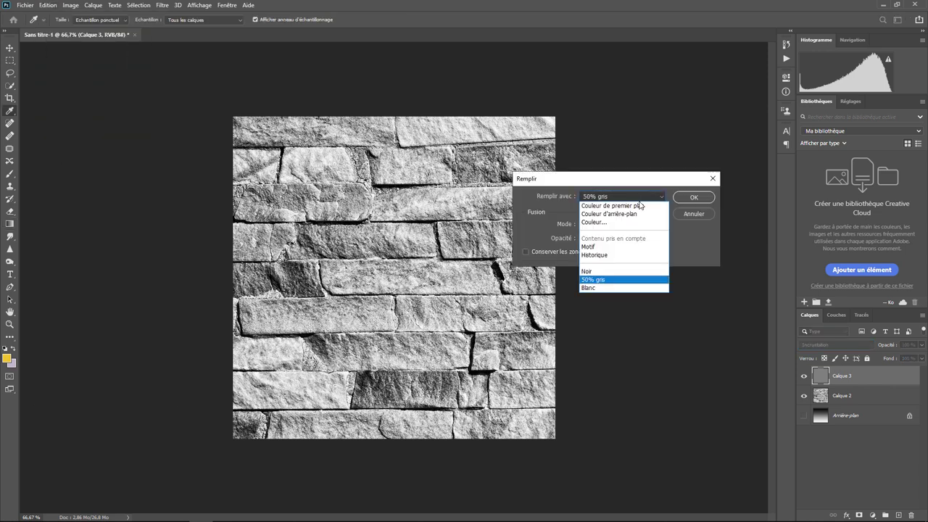
pyautogui.click(608, 273)
pyautogui.click(690, 198)
pyautogui.press('g')
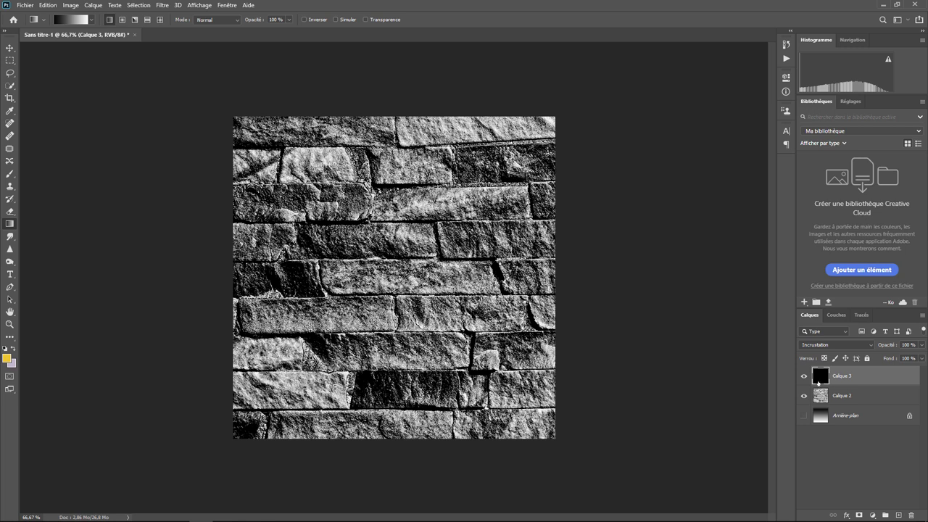
# Step: Refill Calque 3 with Blanc, washing the stone wall out to bright white
pyautogui.click(48, 5)
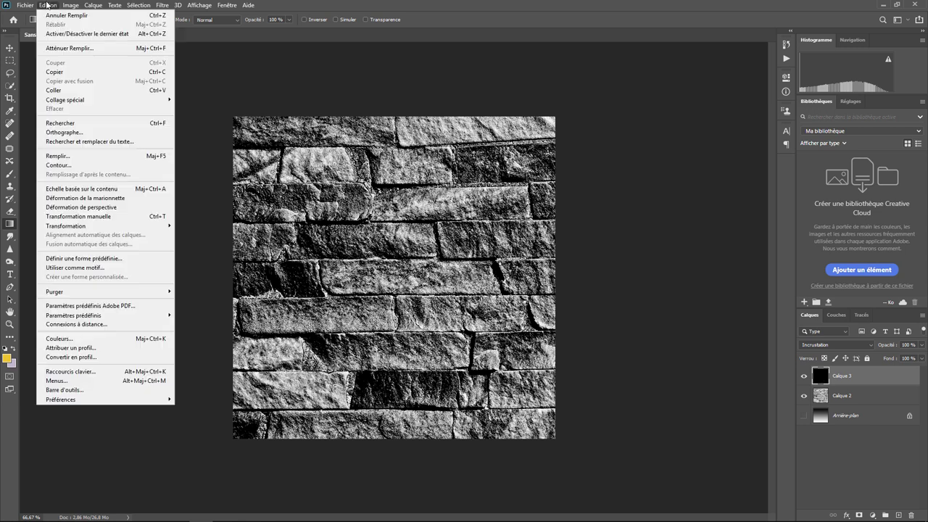
pyautogui.click(80, 157)
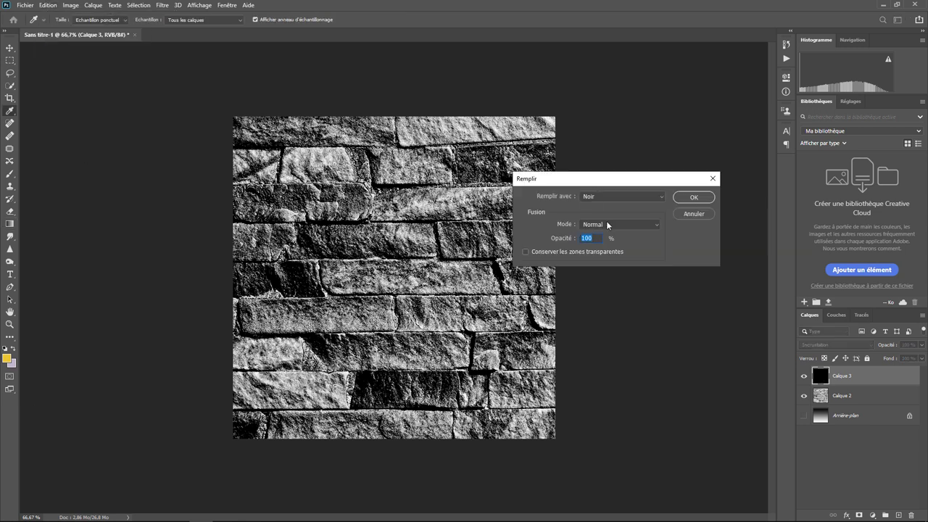
pyautogui.click(618, 200)
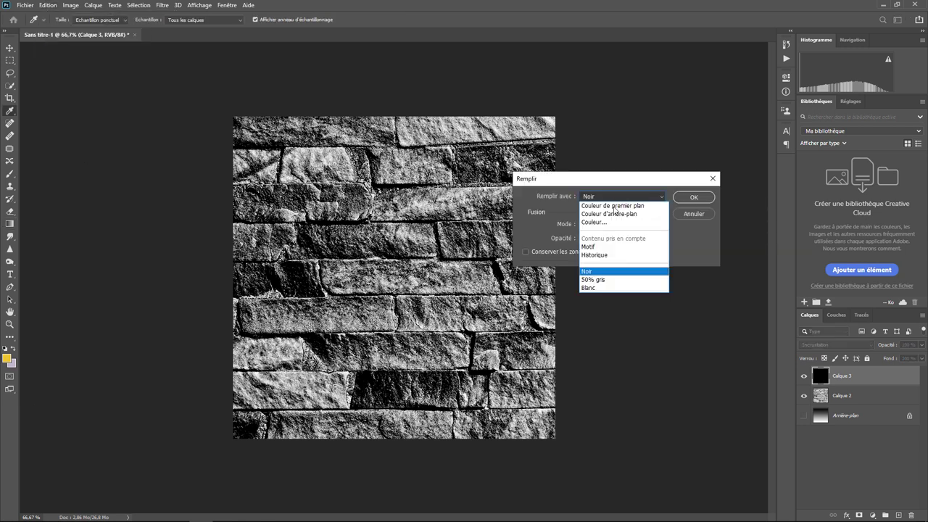
pyautogui.click(602, 282)
pyautogui.click(693, 197)
pyautogui.press('g')
pyautogui.hotkey('ctrl', 'i')
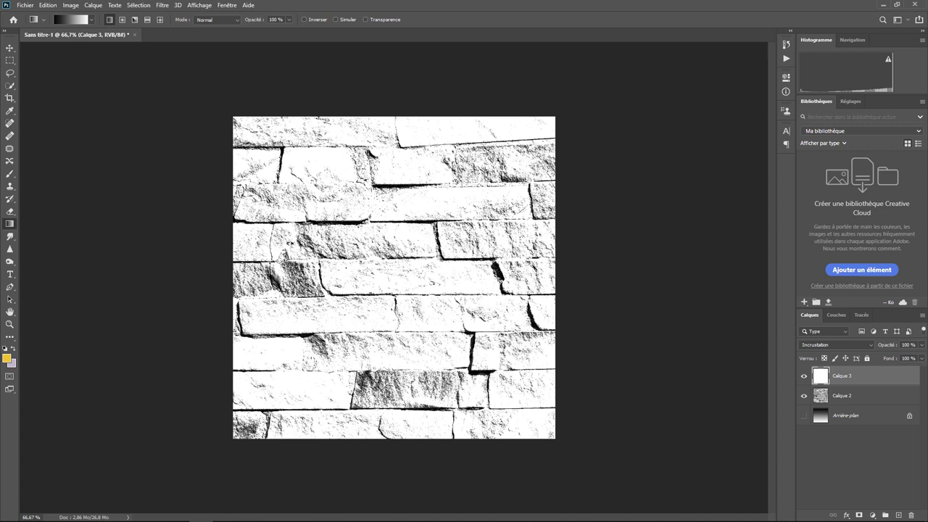
# Step: Keep Calque 3's blend mode set to Incrustation
pyautogui.click(858, 347)
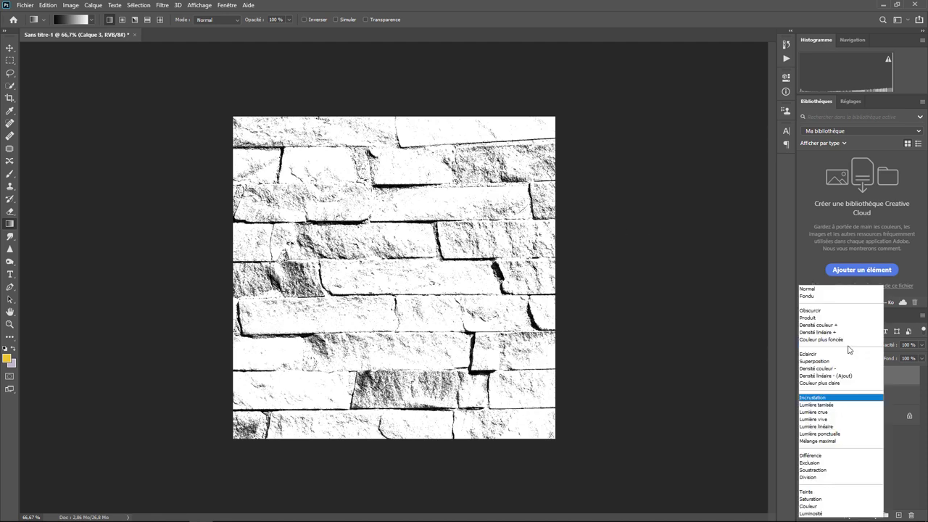
pyautogui.click(820, 398)
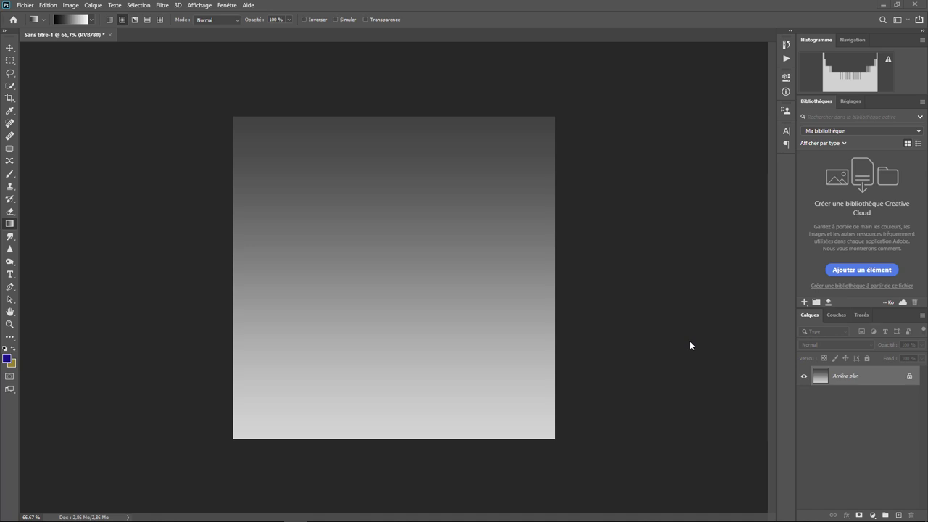
# Step: Create a new 1000 × 1000 pixel document, Sans titre-2
pyautogui.click(25, 5)
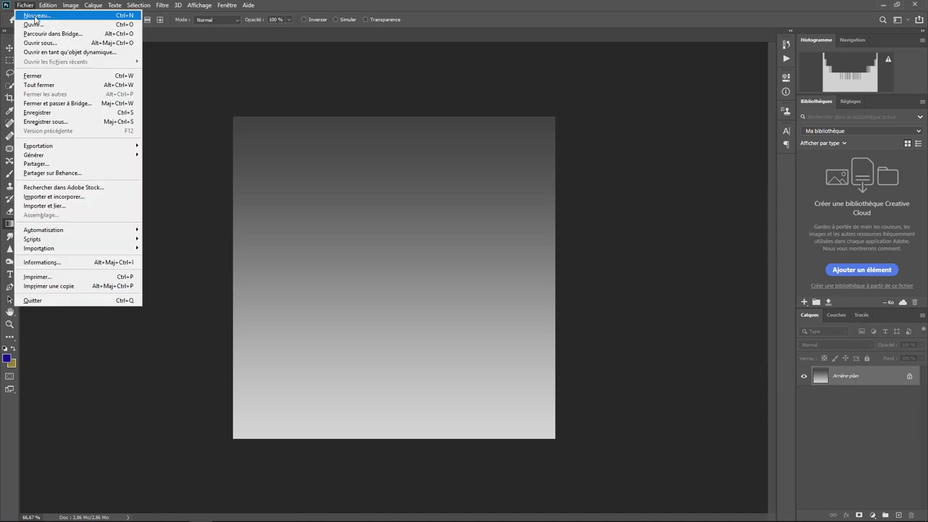
pyautogui.click(31, 17)
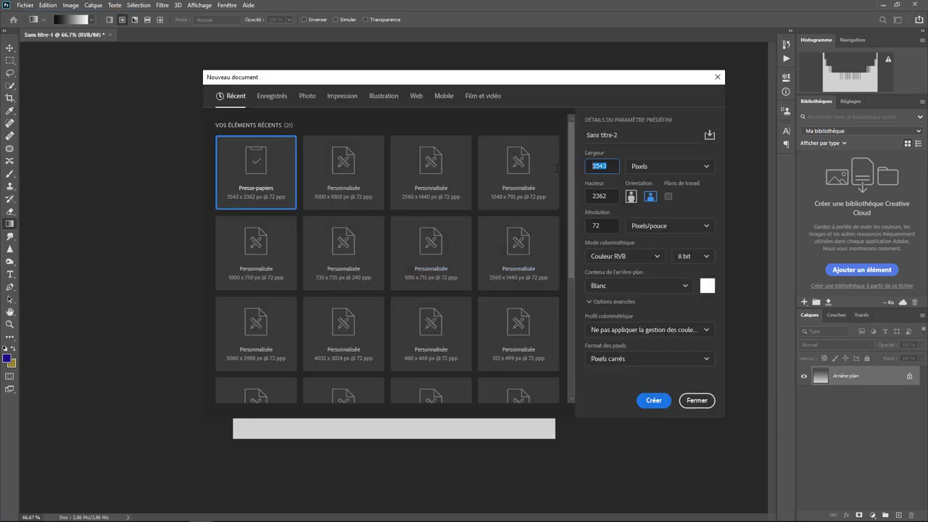
pyautogui.write('1000')
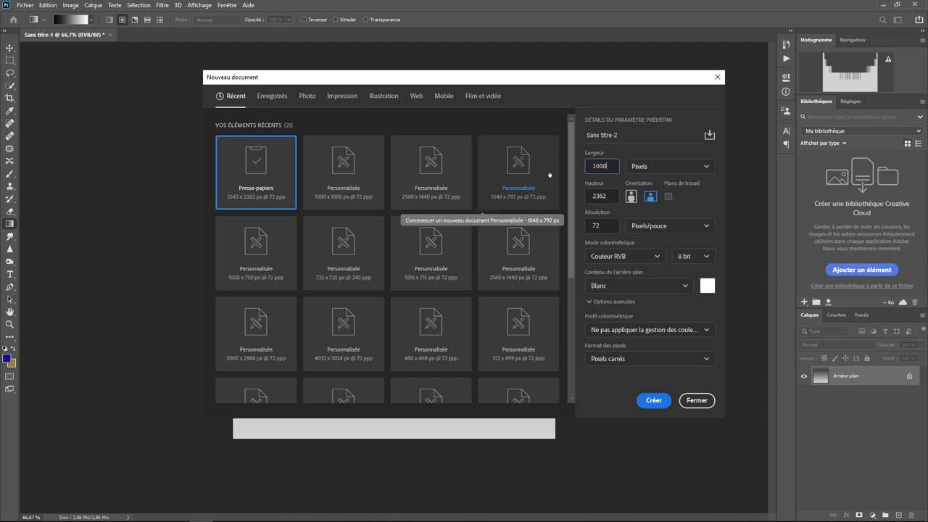
pyautogui.press('Tab')
pyautogui.press('Tab')
pyautogui.write('100')
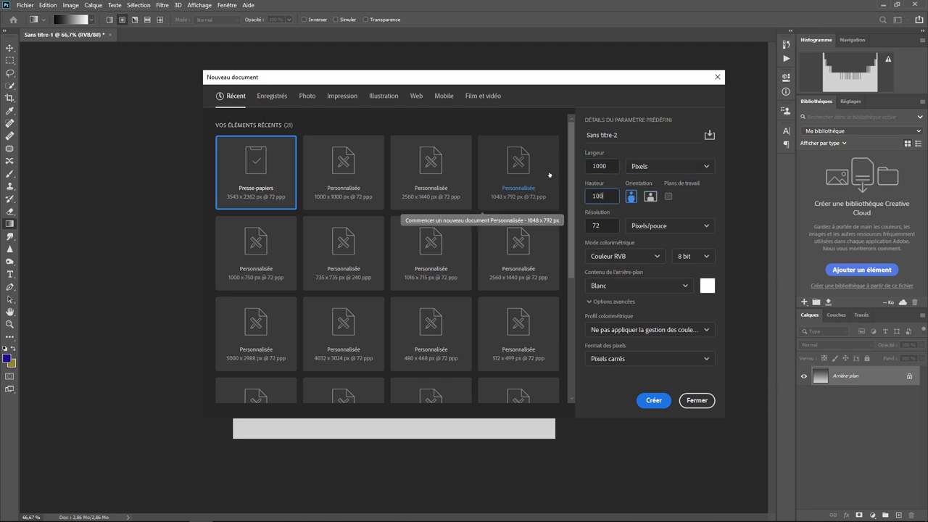
pyautogui.write('0')
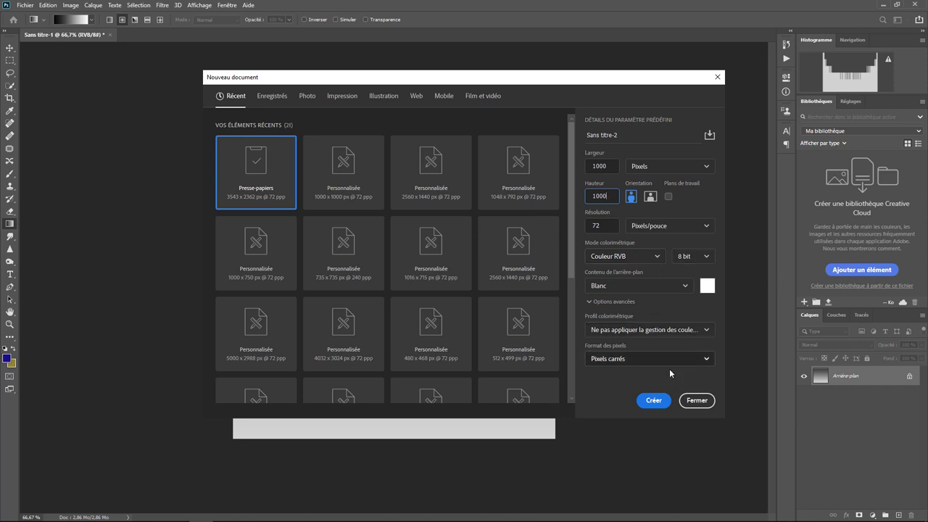
pyautogui.click(655, 400)
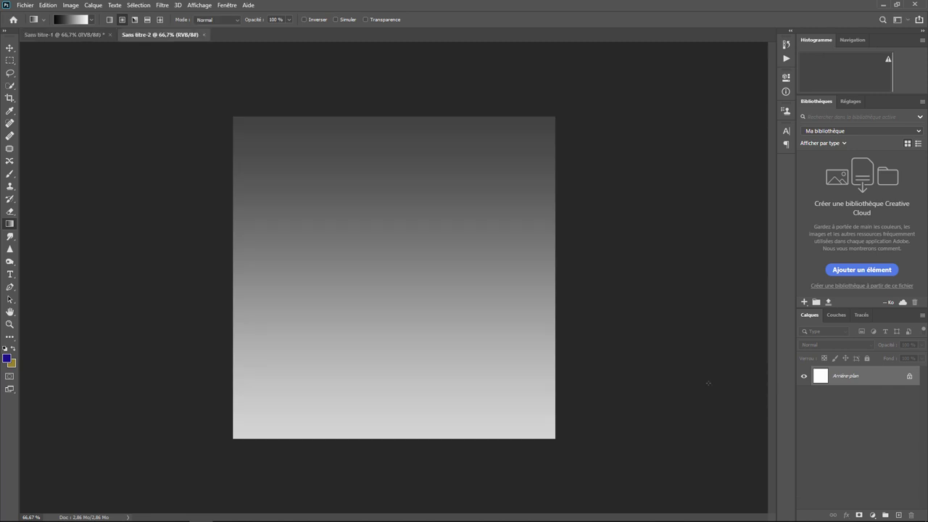
pyautogui.hotkey('ctrl', 'z')
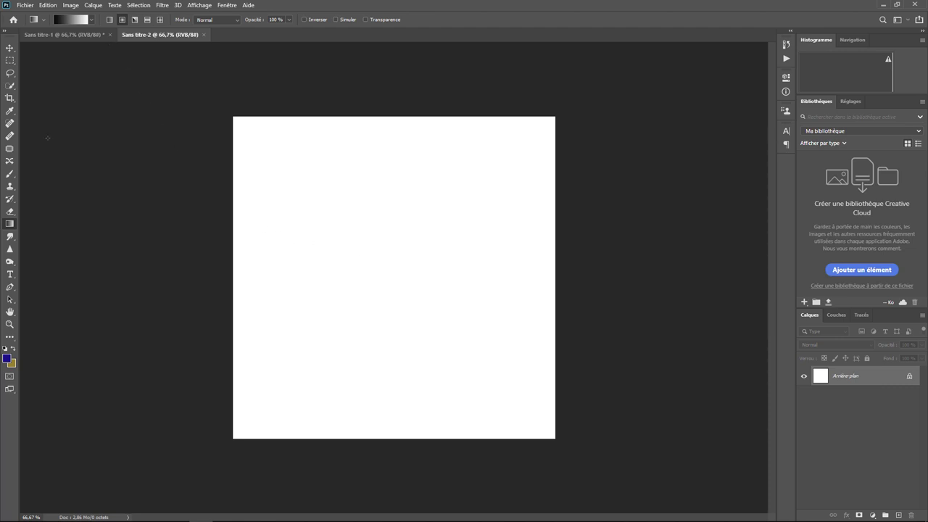
# Step: Set the foreground to light grey #d5d5d5 and the background to dark grey #454545
pyautogui.click(8, 358)
pyautogui.moveTo(284, 263); pyautogui.dragTo(275, 260)
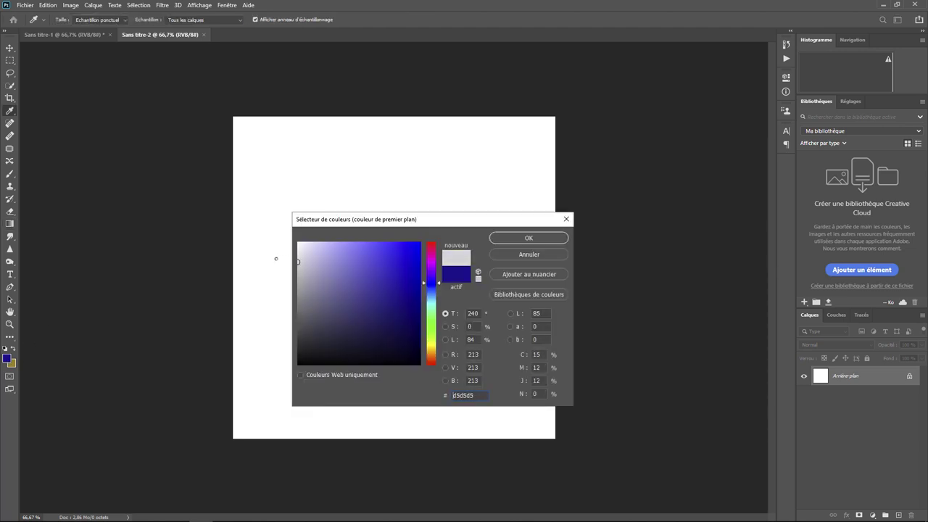
pyautogui.click(528, 239)
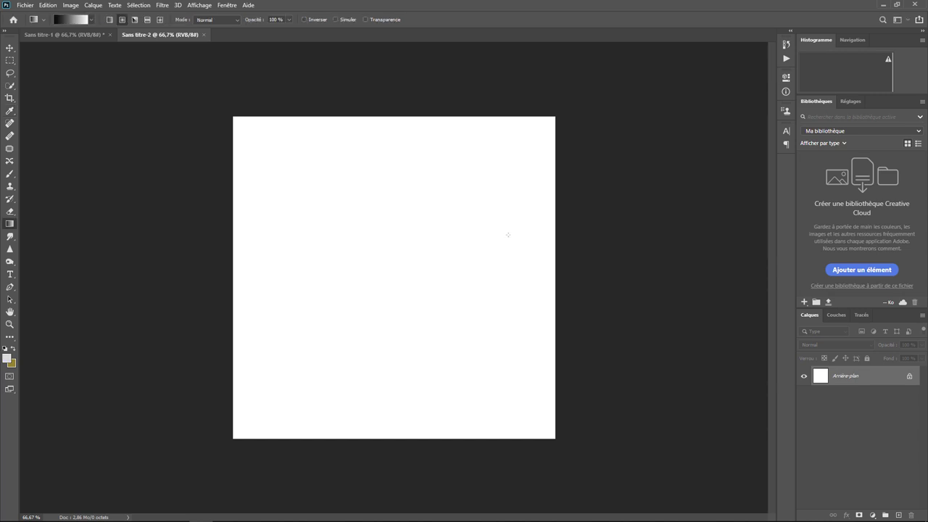
pyautogui.click(12, 363)
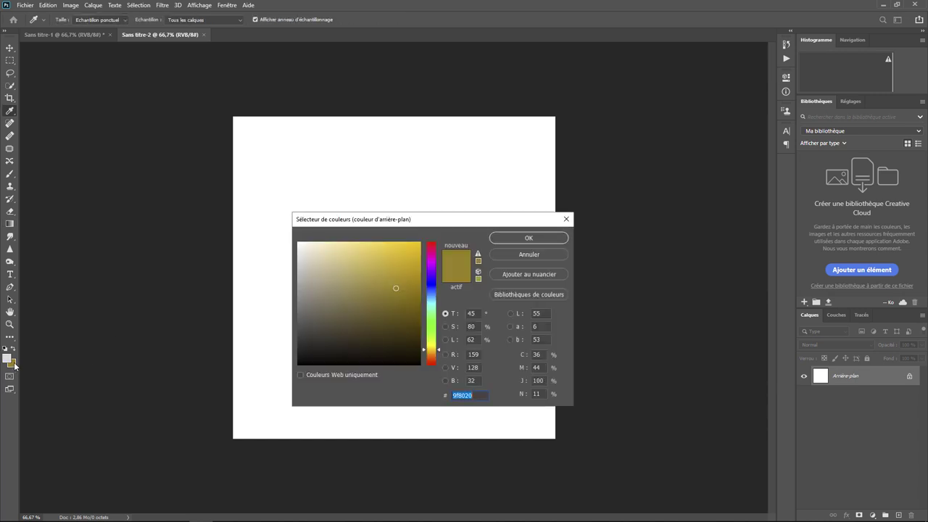
pyautogui.moveTo(282, 319); pyautogui.dragTo(272, 324)
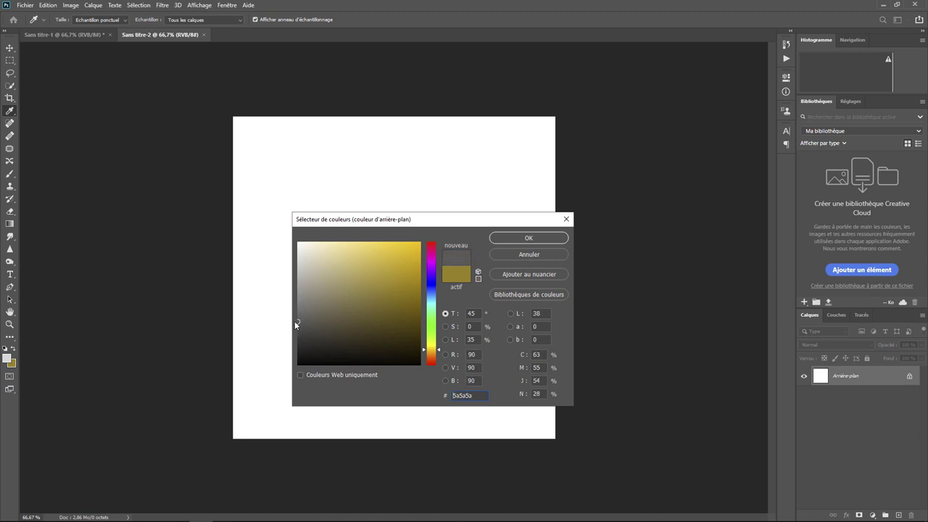
pyautogui.moveTo(298, 321); pyautogui.dragTo(286, 331)
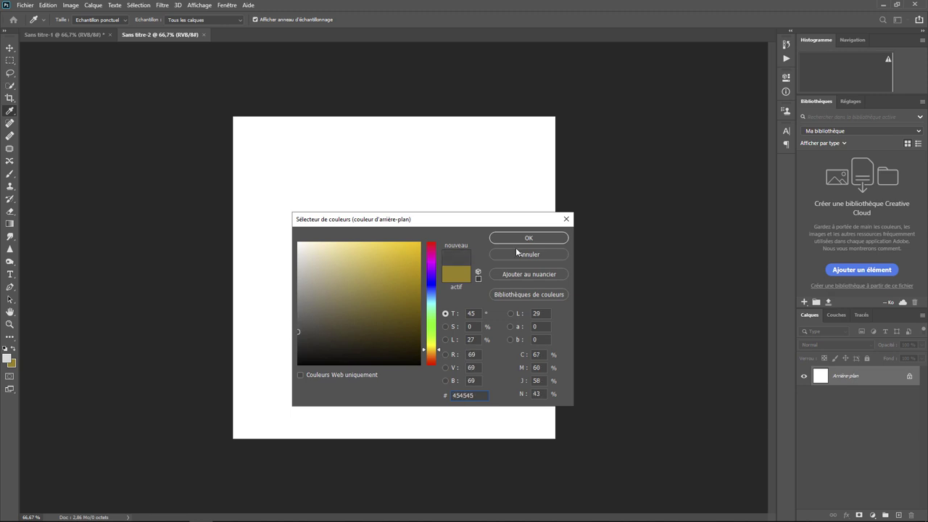
pyautogui.click(528, 239)
# Step: Choose the light-grey-to-dark-grey foreground-to-background gradient and check its start stop in the Gradient Editor
pyautogui.press('g')
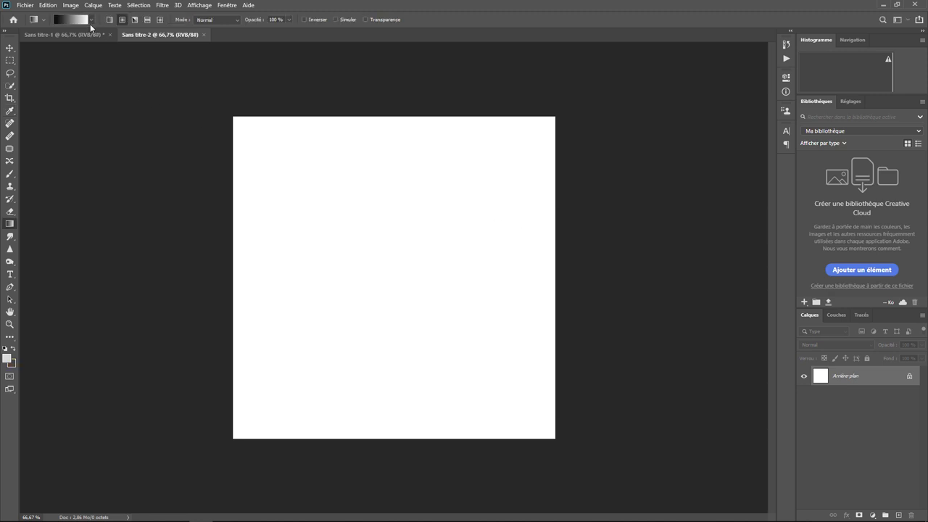
pyautogui.click(90, 20)
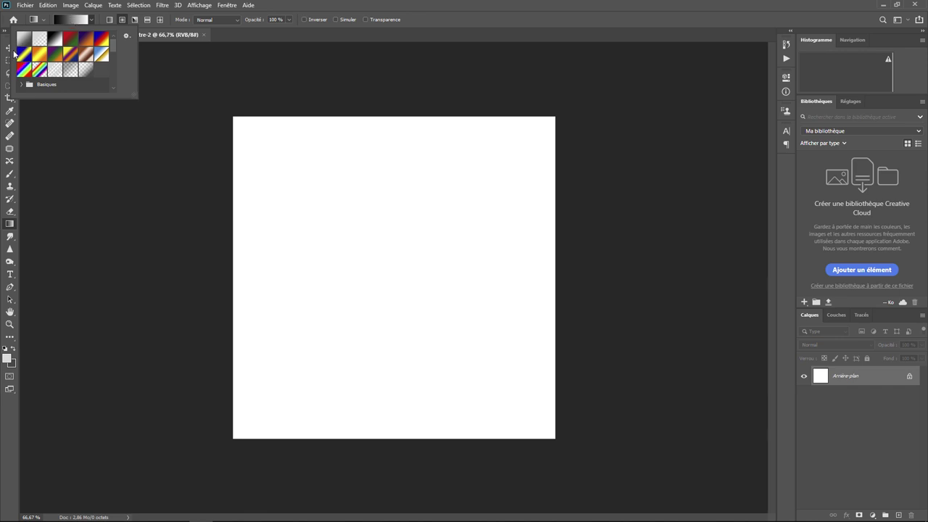
pyautogui.click(72, 21)
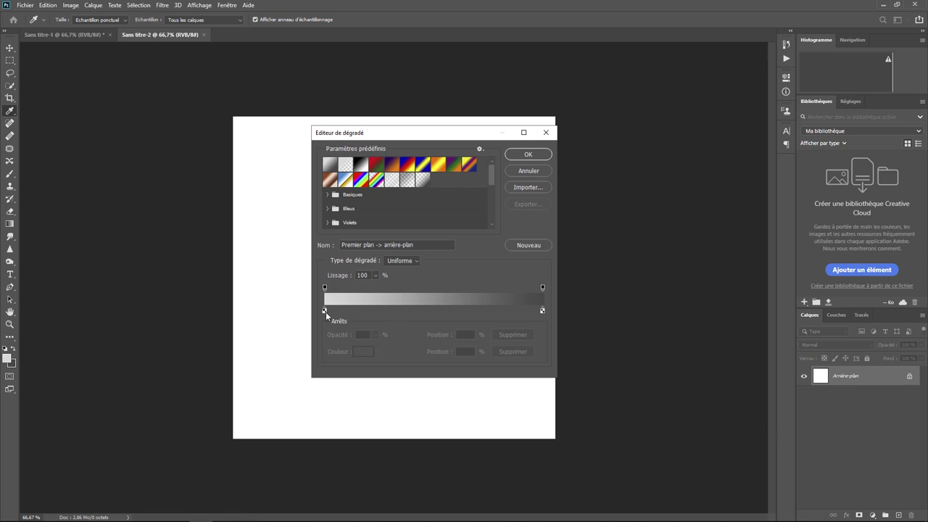
pyautogui.click(325, 311)
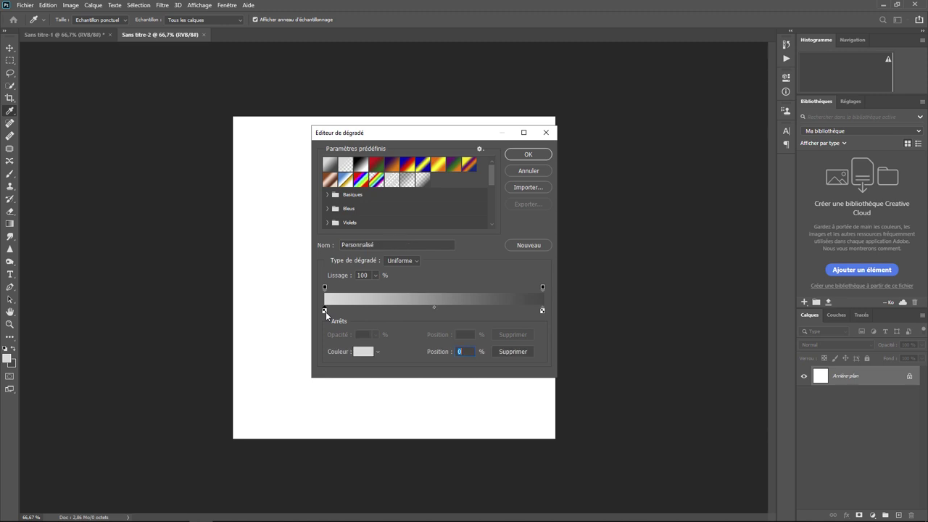
pyautogui.click(364, 352)
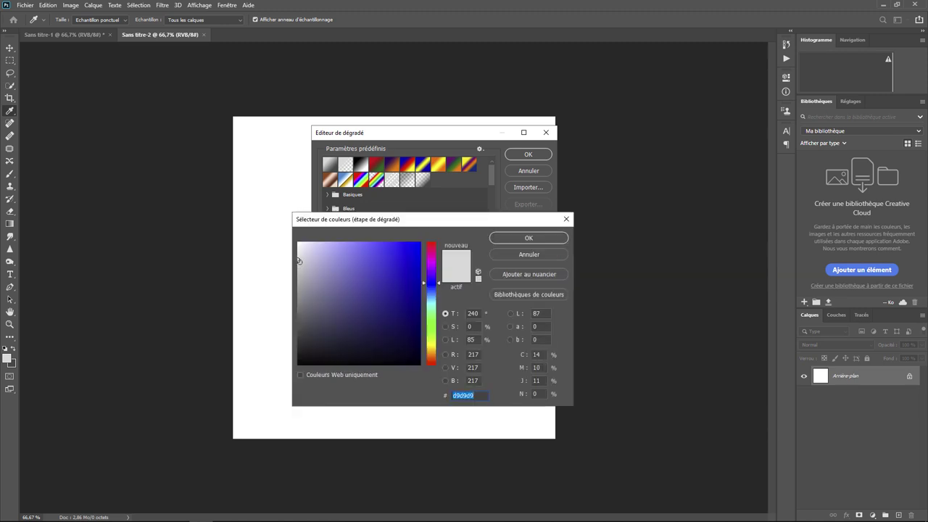
pyautogui.click(516, 255)
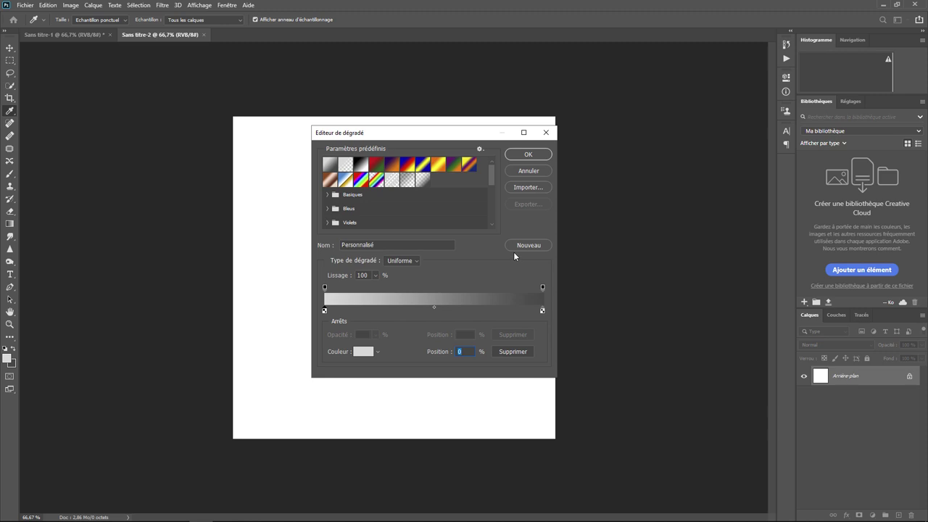
pyautogui.click(528, 172)
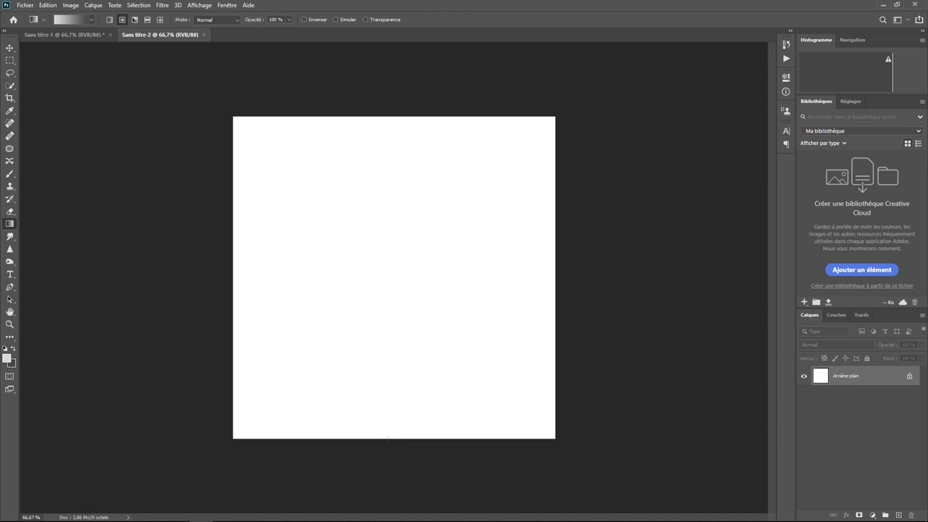
# Step: Replace the radial attempt with a linear grey gradient dragged from the canvas bottom to the top
pyautogui.moveTo(388, 438); pyautogui.dragTo(390, 118)
pyautogui.moveTo(389, 114); pyautogui.dragTo(389, 114)
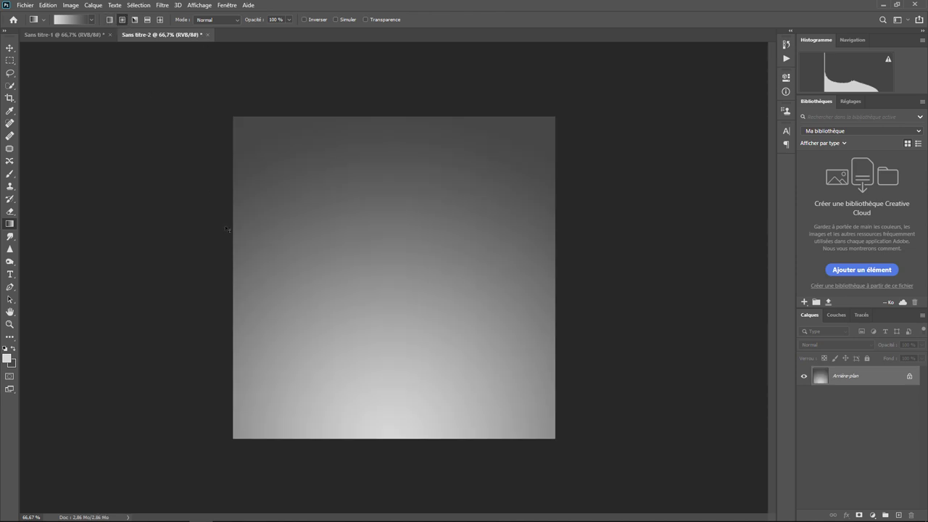
pyautogui.hotkey('ctrl', 'z')
pyautogui.click(110, 22)
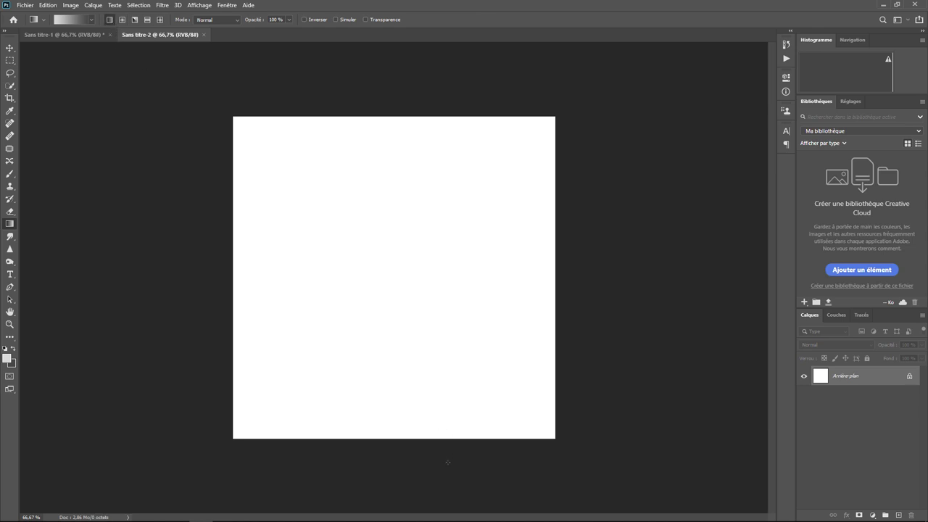
pyautogui.moveTo(376, 193); pyautogui.dragTo(392, 116)
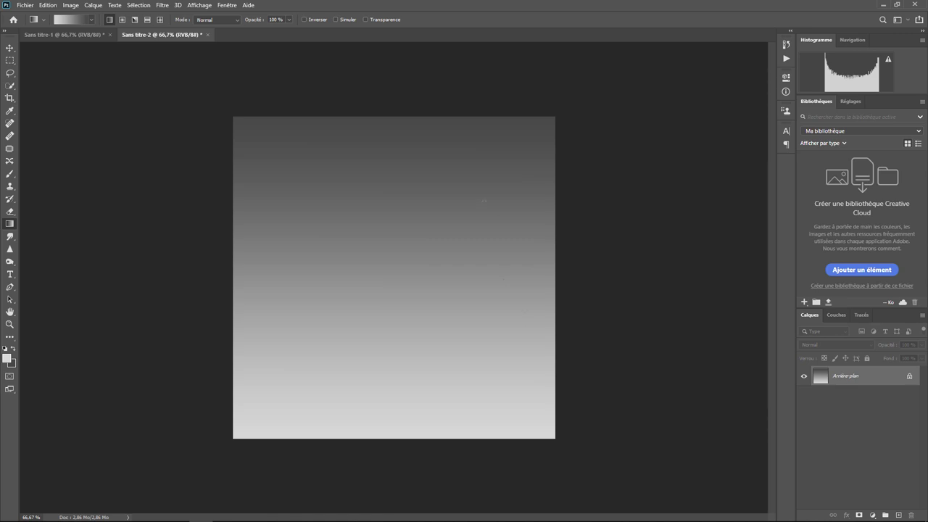
# Step: Add Calque 1 and fill it with a vertical Noir, blanc gradient
pyautogui.click(899, 515)
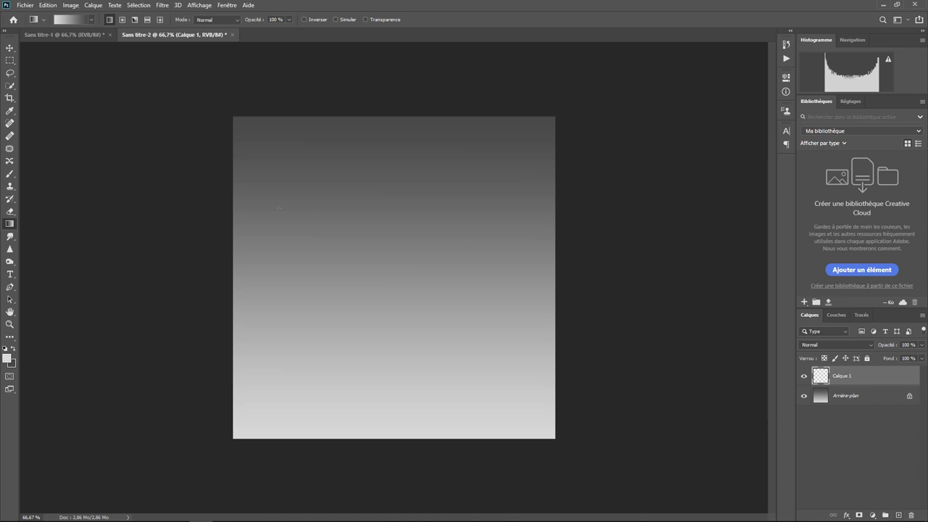
pyautogui.click(91, 19)
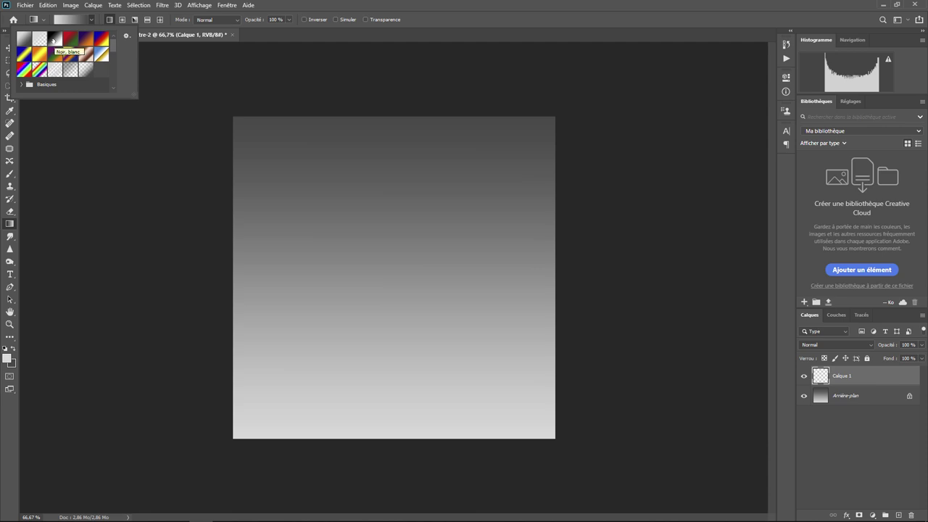
pyautogui.click(53, 40)
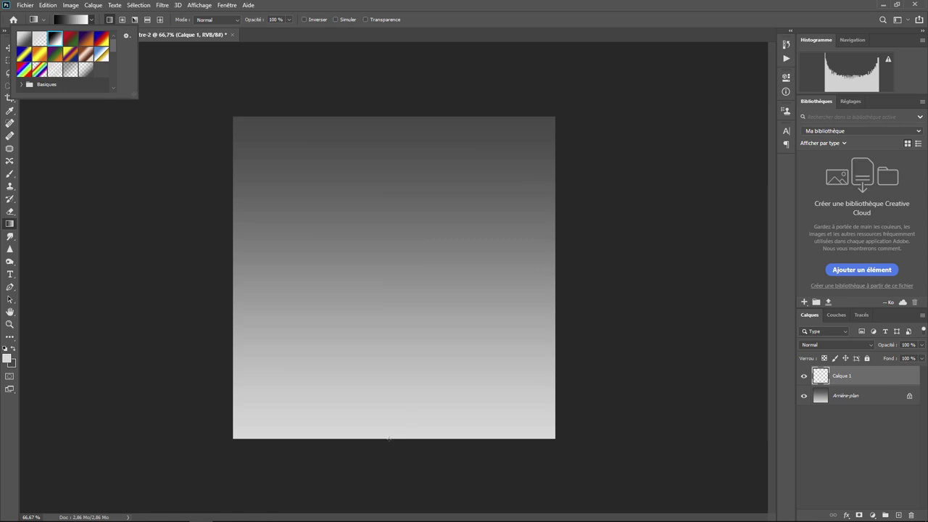
pyautogui.click(390, 438)
pyautogui.moveTo(390, 440); pyautogui.dragTo(392, 114)
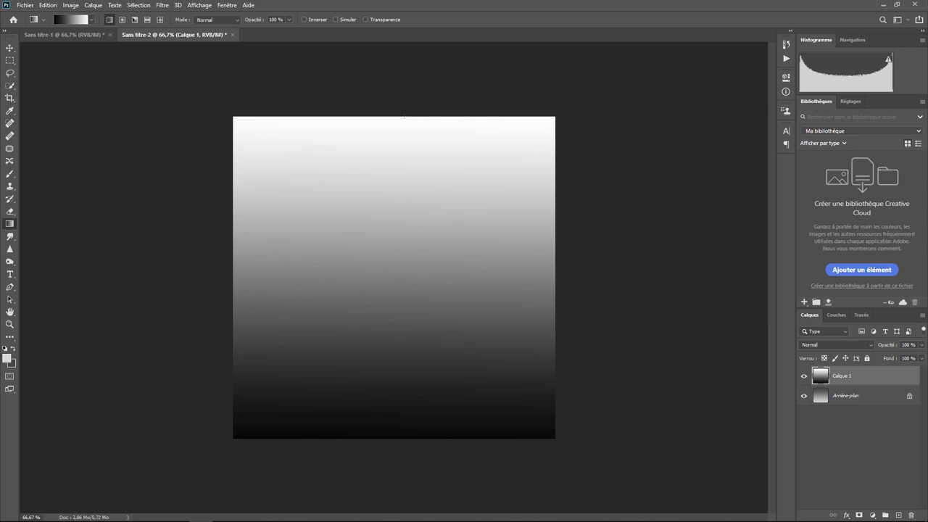
# Step: Set Calque 1 to Incrustation blending, then hide it to compare
pyautogui.click(832, 345)
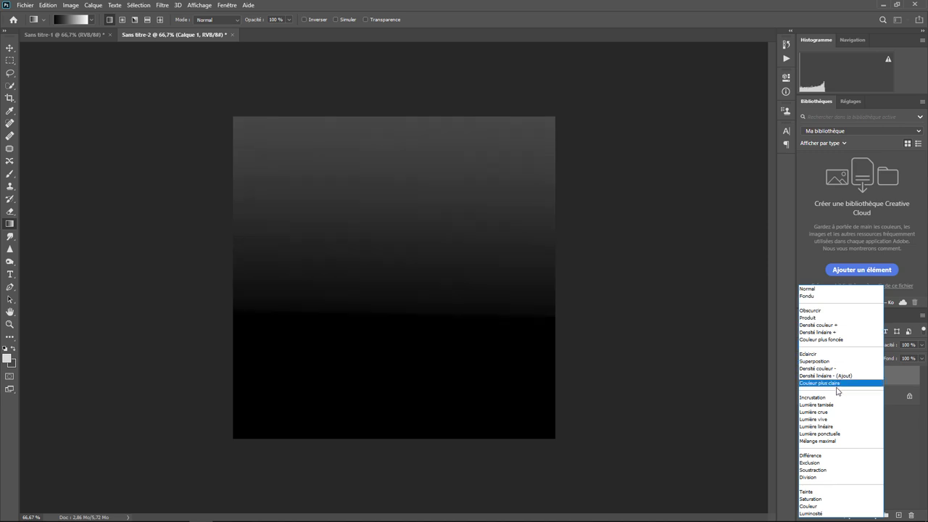
pyautogui.click(832, 398)
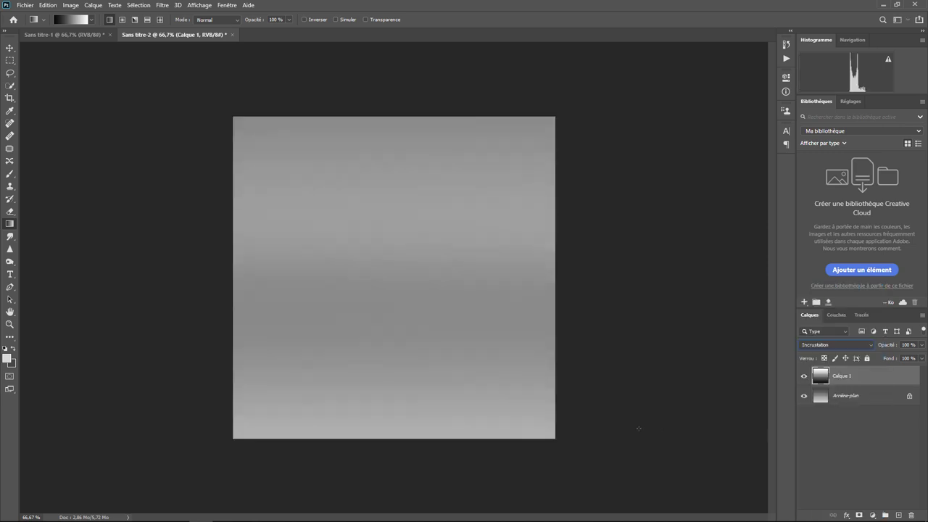
pyautogui.click(803, 375)
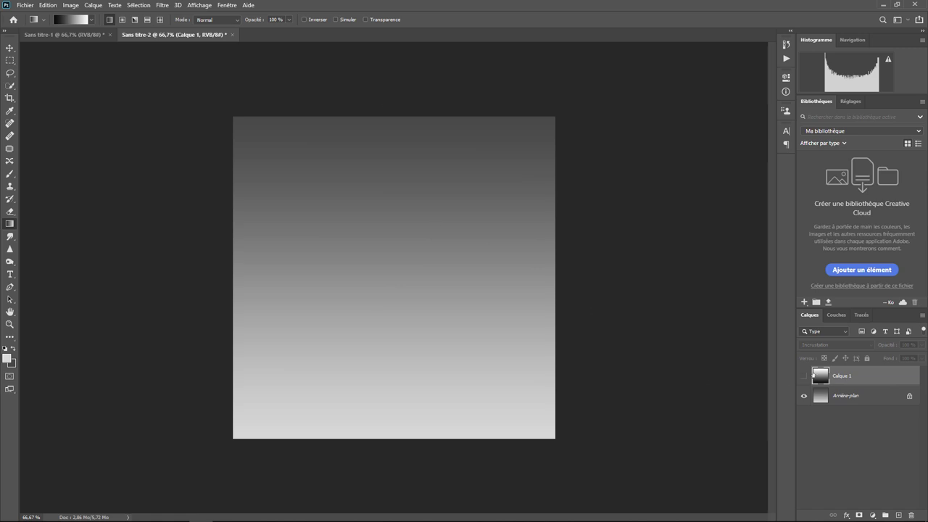
# Step: Make Calque 1 visible again
pyautogui.click(803, 376)
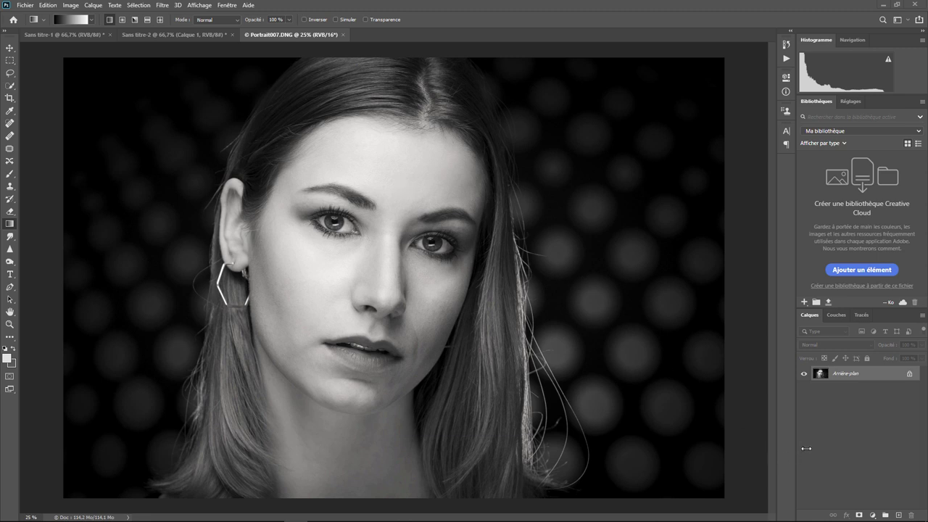
# Step: Add a new layer over the portrait and fill it with 50% gris via Edition > Remplir
pyautogui.click(898, 516)
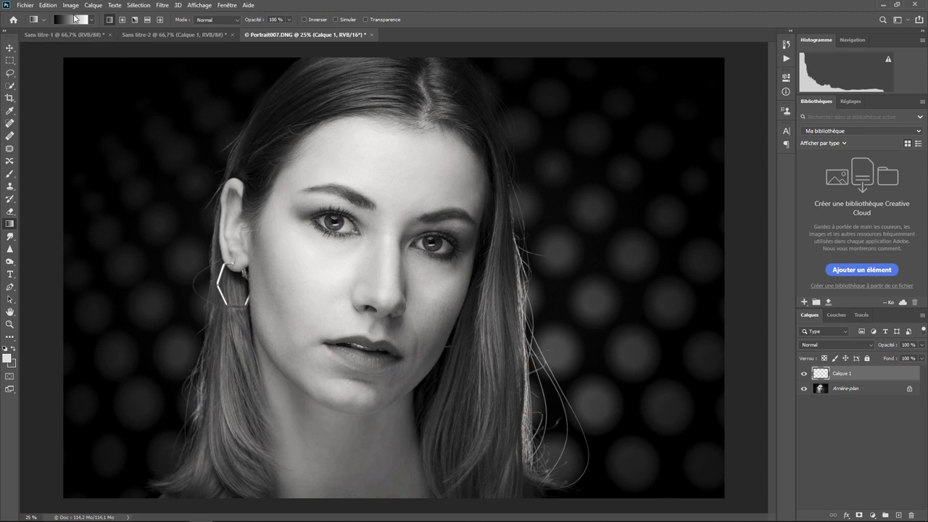
pyautogui.click(48, 5)
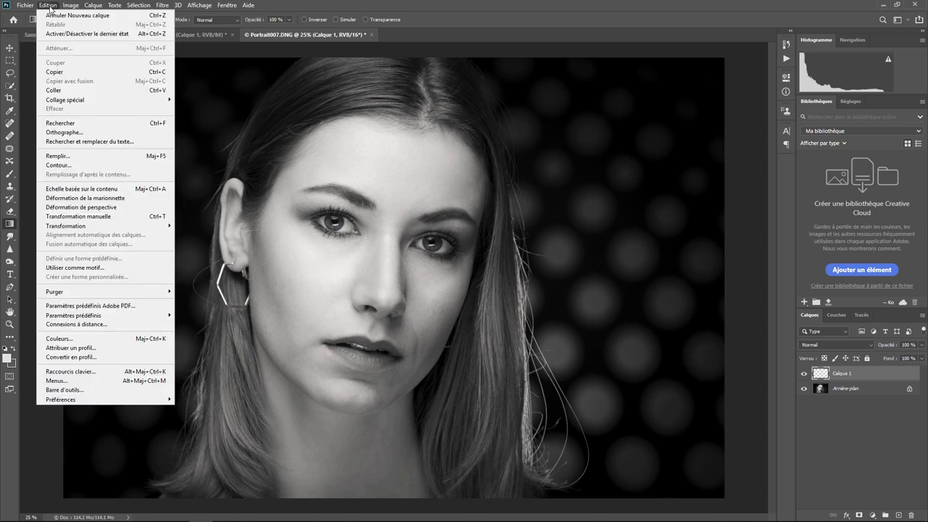
pyautogui.click(87, 151)
pyautogui.click(629, 197)
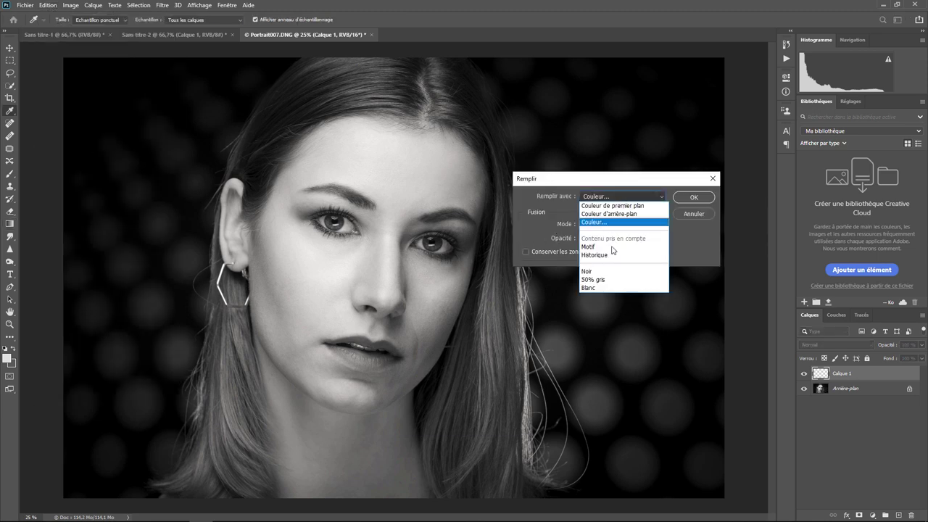
pyautogui.click(599, 284)
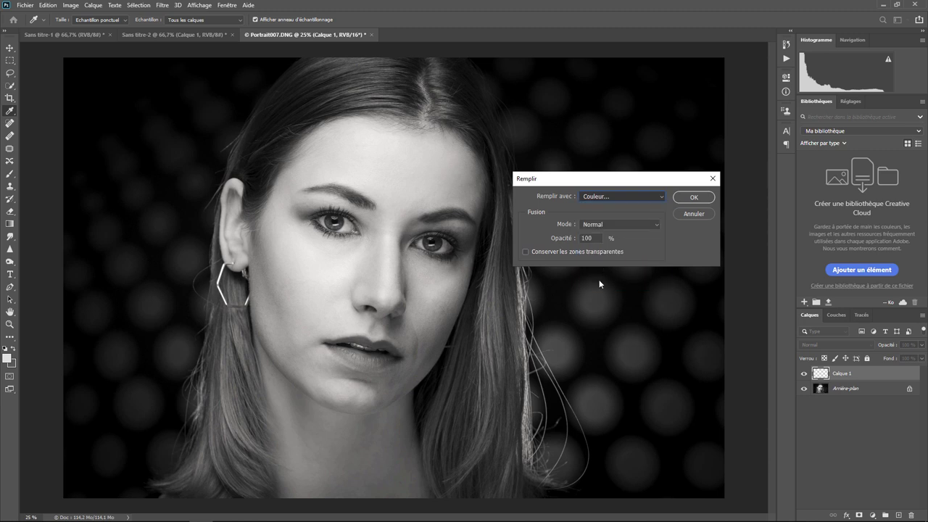
pyautogui.click(694, 197)
pyautogui.press('g')
# Step: Set the gray layer to Incrustation and toggle its visibility to compare
pyautogui.click(828, 345)
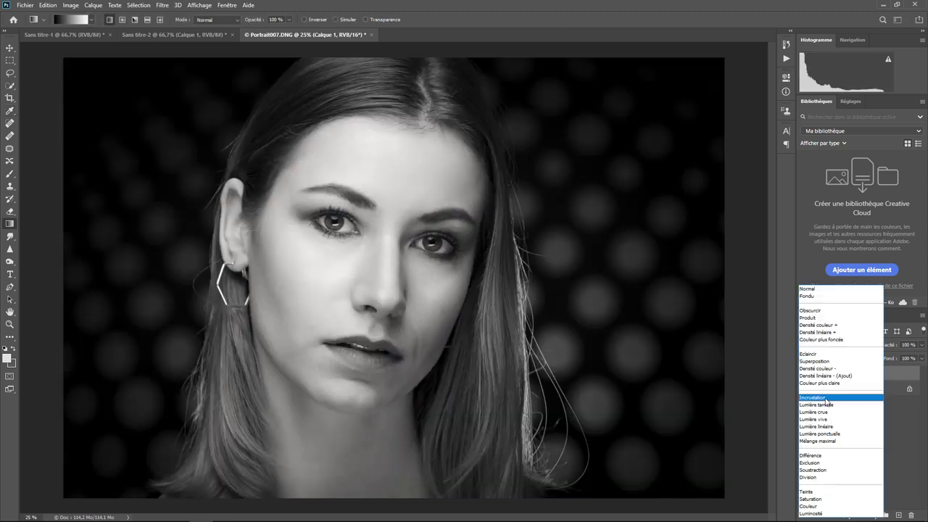
pyautogui.click(827, 399)
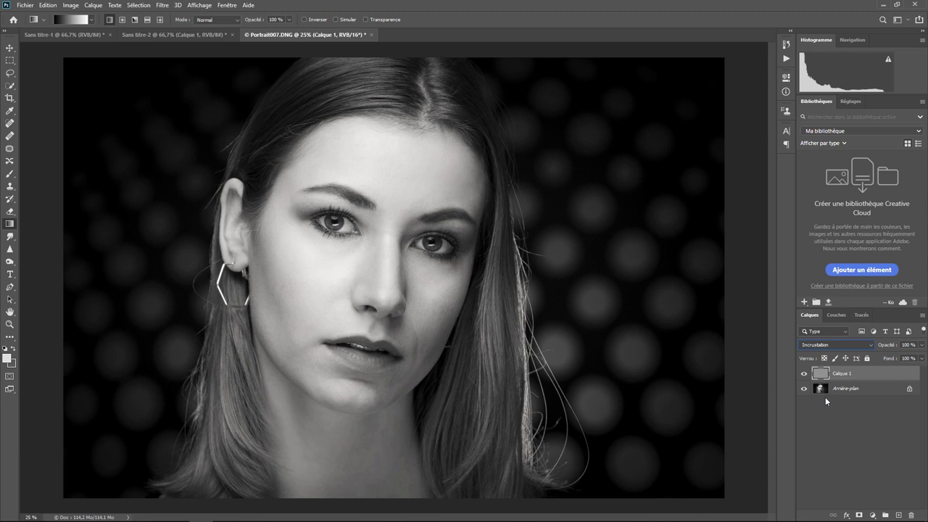
pyautogui.click(804, 374)
pyautogui.click(803, 373)
pyautogui.click(805, 375)
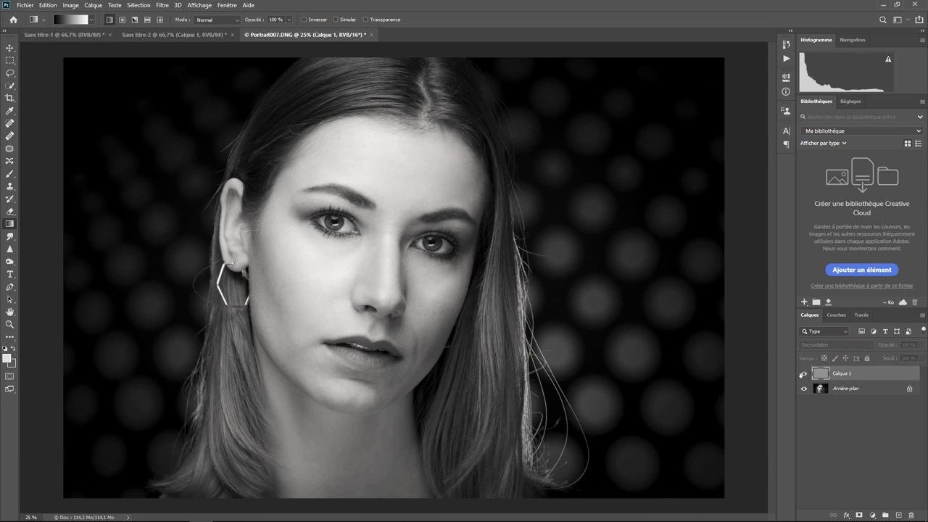
pyautogui.click(803, 374)
# Step: Select the Brush tool and set the foreground colour to pure white
pyautogui.click(9, 174)
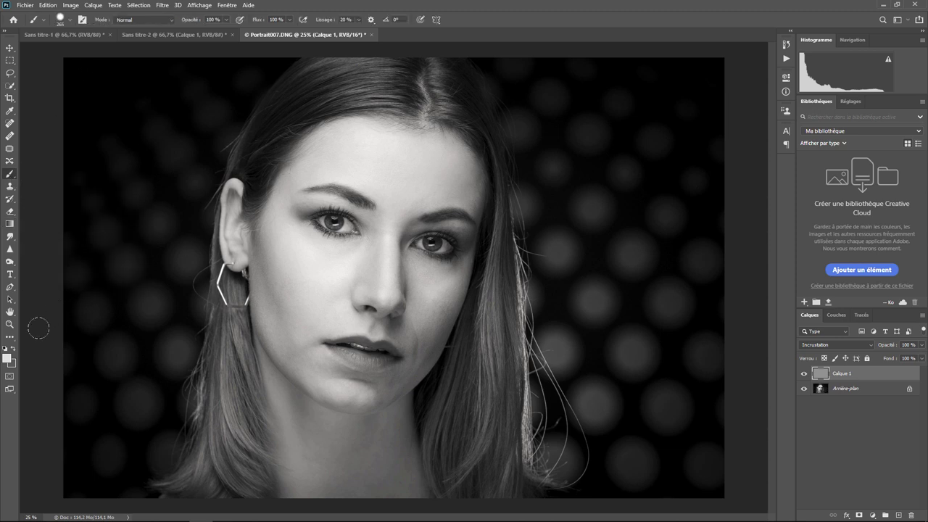
pyautogui.click(8, 358)
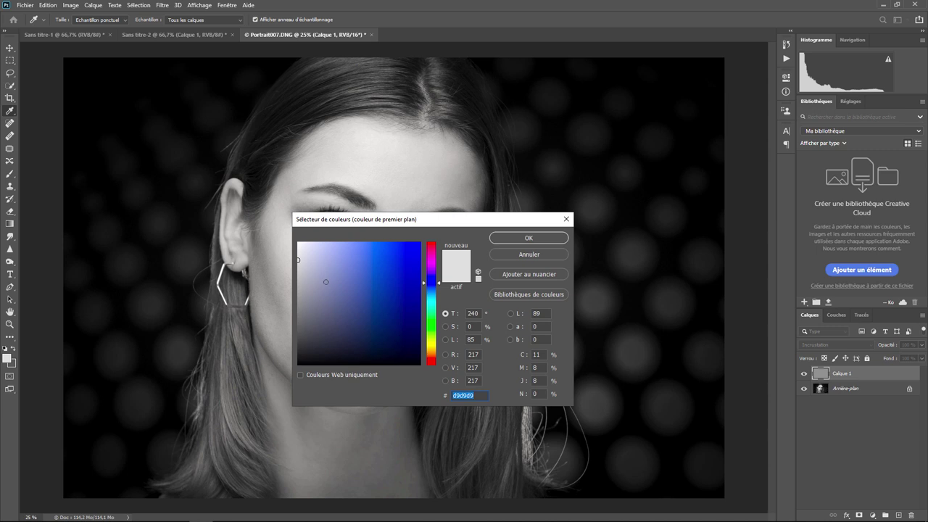
pyautogui.click(297, 259)
pyautogui.click(525, 239)
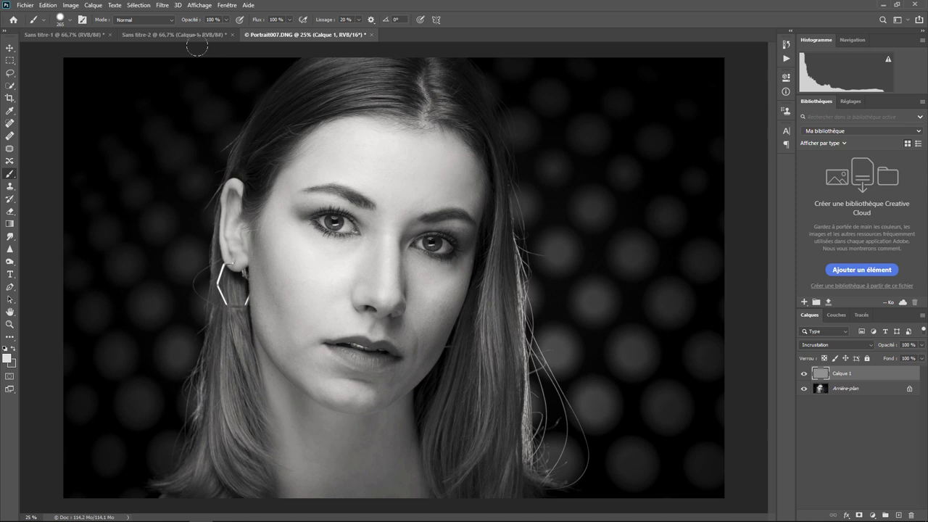
# Step: Set the soft brush size to about 175 px and lower flow to about 29%
pyautogui.click(69, 22)
pyautogui.moveTo(108, 50); pyautogui.dragTo(80, 74)
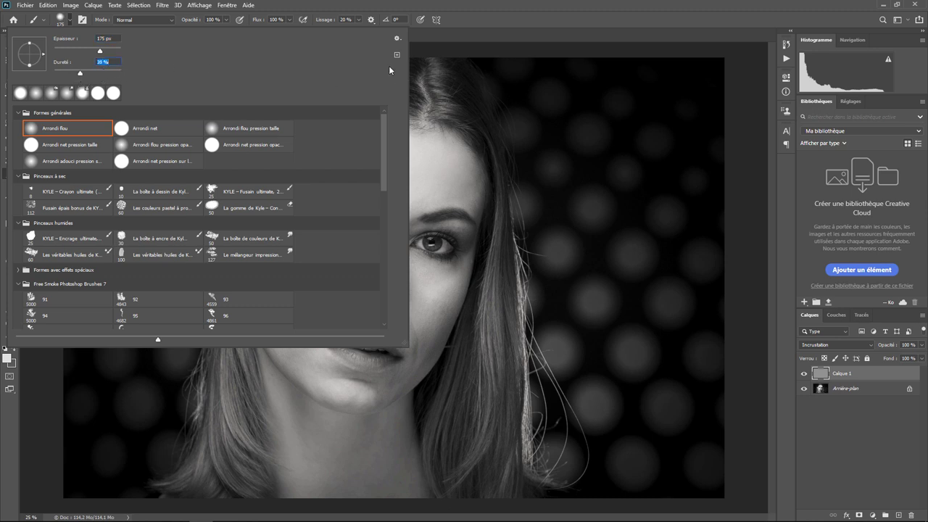
pyautogui.click(289, 21)
pyautogui.moveTo(292, 34); pyautogui.dragTo(258, 34)
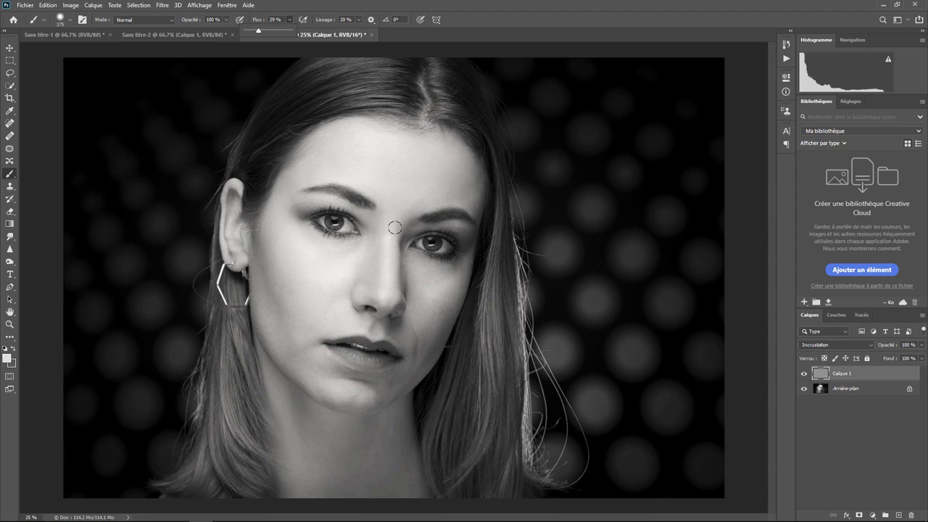
# Step: Paint white down the nose bridge, black along the nose side, then enlarge the brush to ~439 px
pyautogui.moveTo(389, 215)
pyautogui.mouseDown()
pyautogui.moveTo(385, 293)
pyautogui.moveTo(389, 219)
pyautogui.mouseUp()
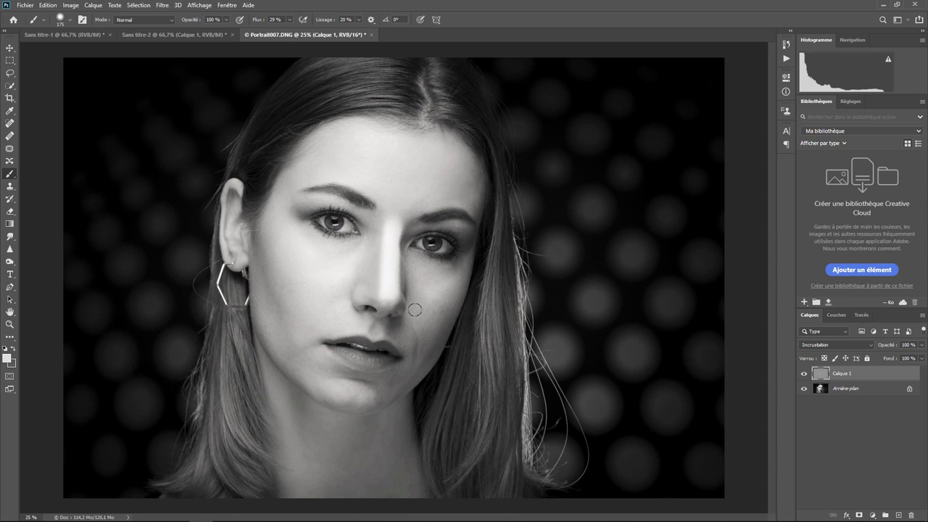
pyautogui.click(14, 348)
pyautogui.moveTo(370, 229); pyautogui.dragTo(366, 297)
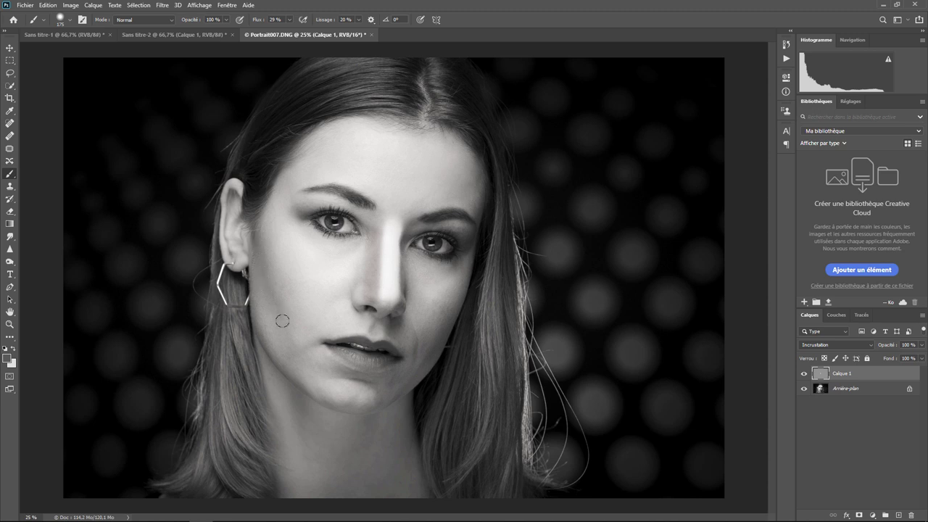
pyautogui.click(69, 23)
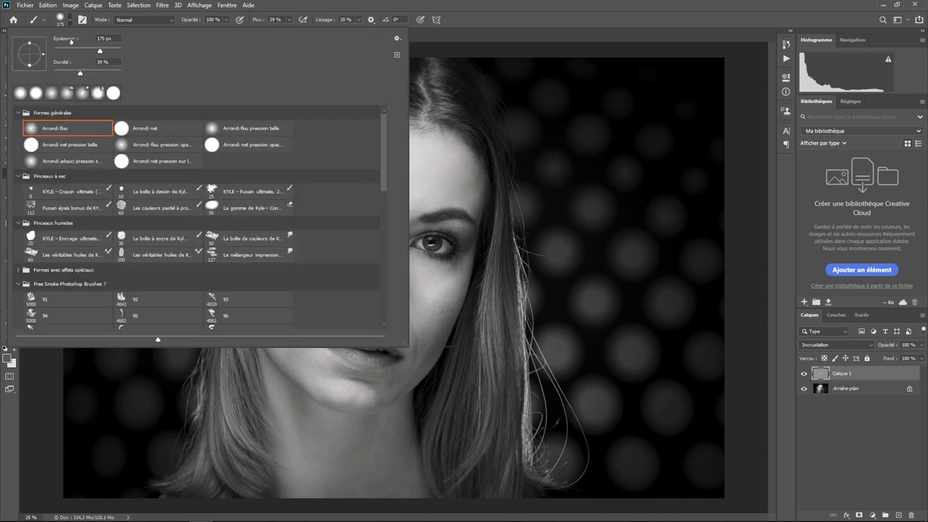
pyautogui.moveTo(102, 52); pyautogui.dragTo(109, 54)
pyautogui.moveTo(110, 50); pyautogui.dragTo(112, 52)
pyautogui.press('Return')
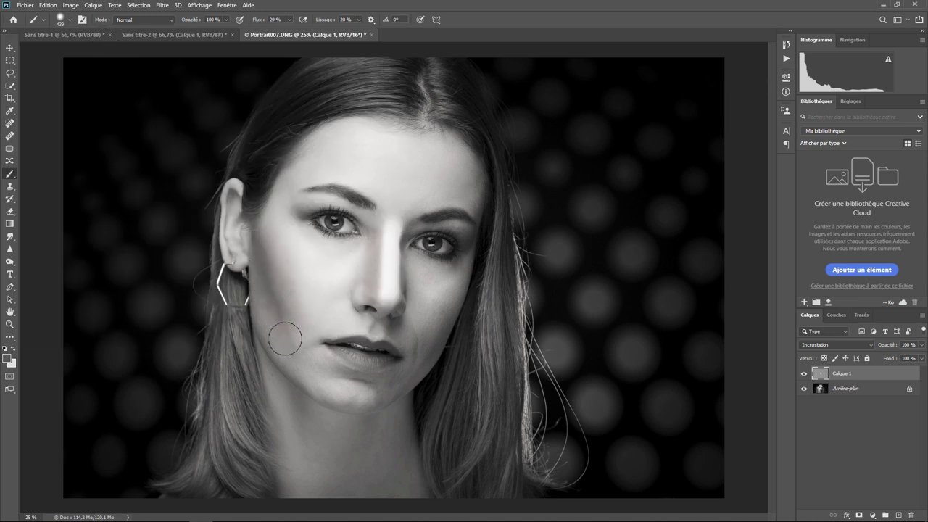
# Step: Darken the shadowed cheek, brighten chin, forehead and right cheek, then toggle the layer to compare
pyautogui.moveTo(425, 323); pyautogui.dragTo(392, 385)
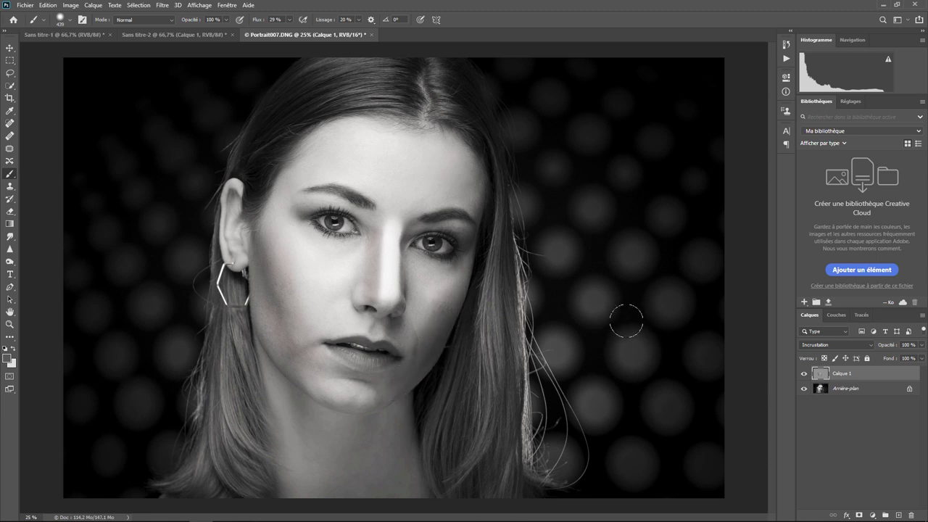
pyautogui.click(13, 349)
pyautogui.moveTo(336, 379); pyautogui.dragTo(356, 387)
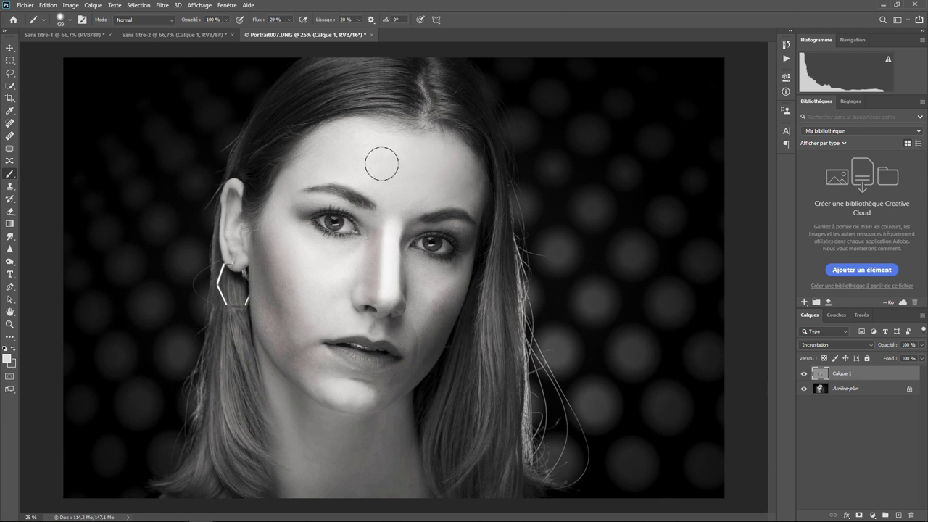
pyautogui.moveTo(382, 162); pyautogui.dragTo(414, 172)
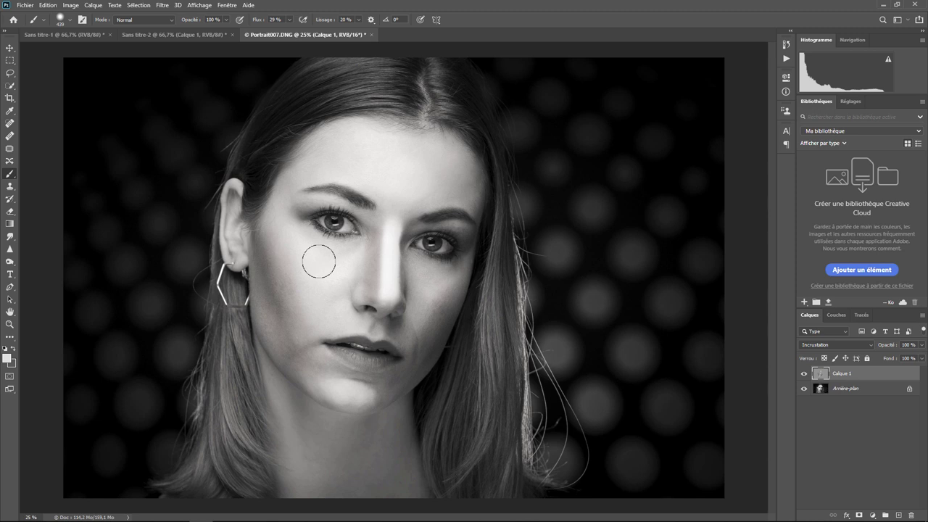
pyautogui.moveTo(425, 284); pyautogui.dragTo(424, 282)
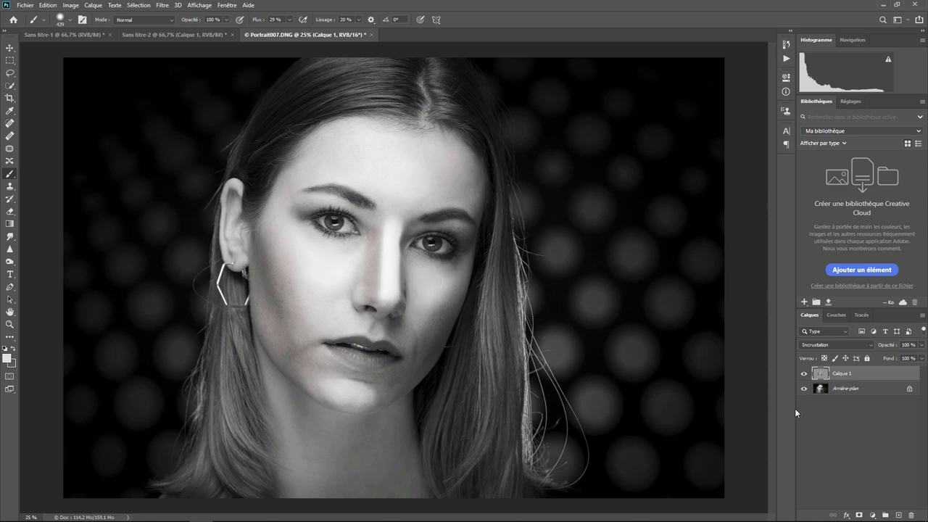
pyautogui.click(804, 374)
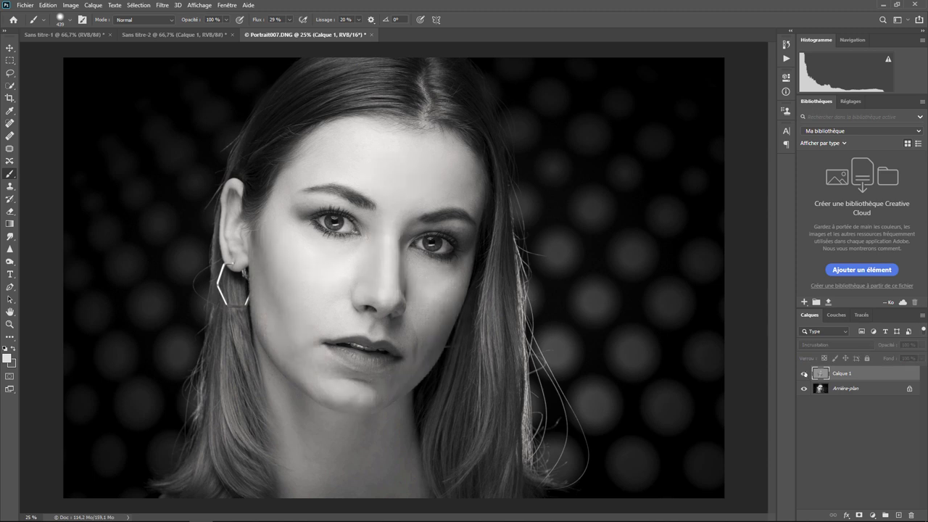
pyautogui.click(804, 373)
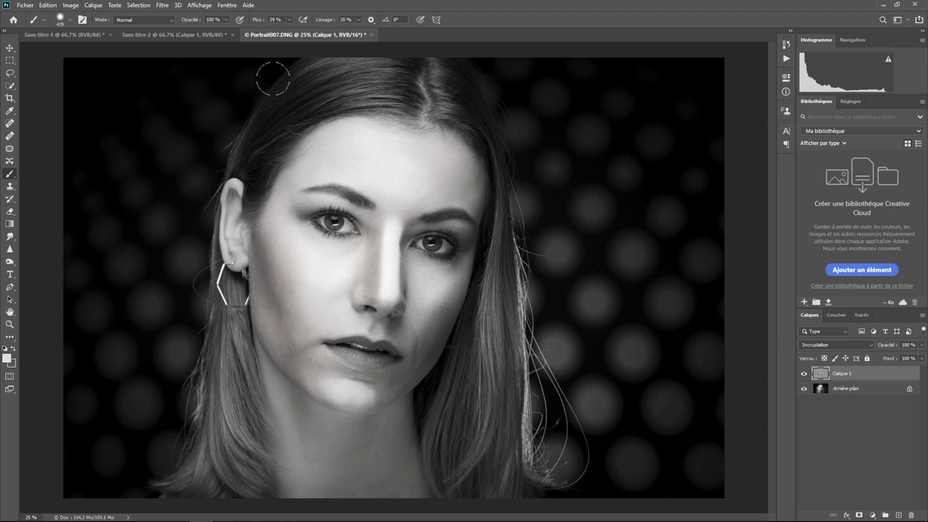
# Step: Apply a Flou gaussien with a 37,4-pixel radius to the gray Calque 1
pyautogui.click(162, 5)
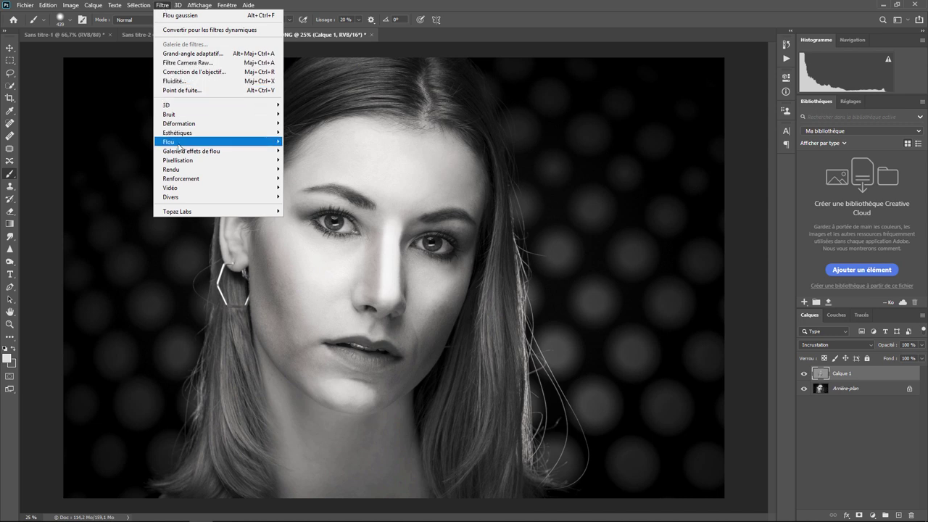
pyautogui.moveTo(174, 142)
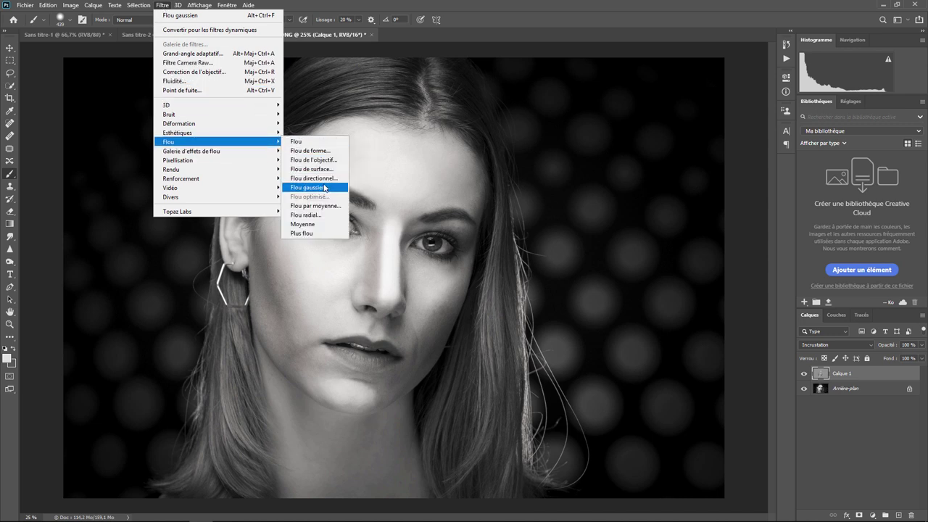
pyautogui.click(324, 187)
pyautogui.moveTo(446, 112); pyautogui.dragTo(544, 124)
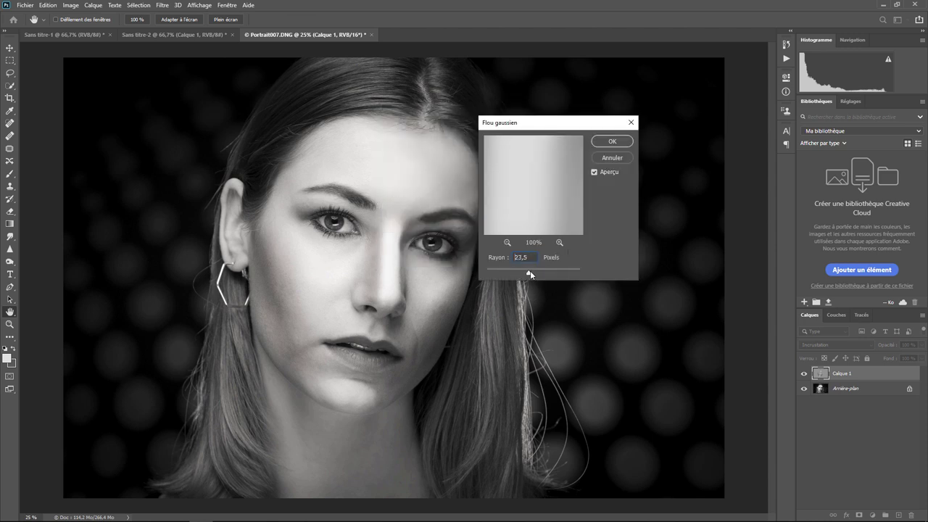
pyautogui.moveTo(530, 273); pyautogui.dragTo(534, 274)
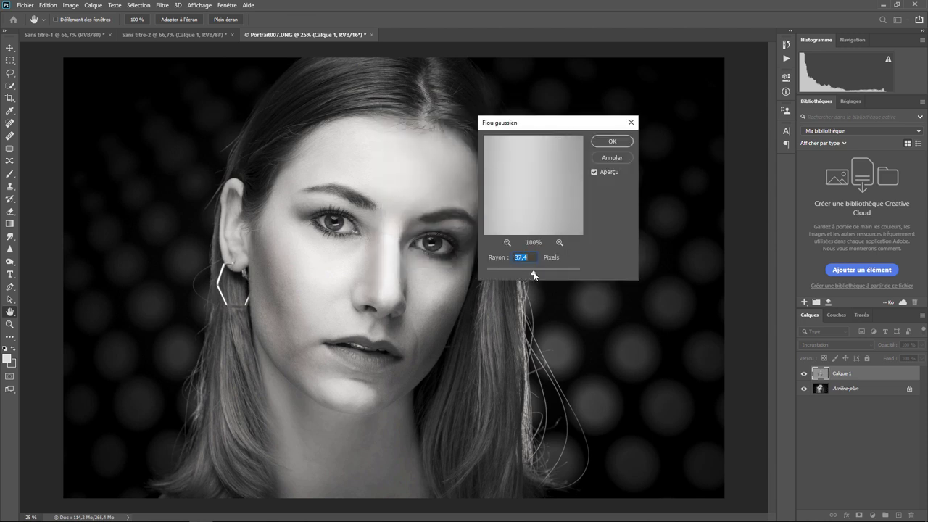
pyautogui.click(609, 142)
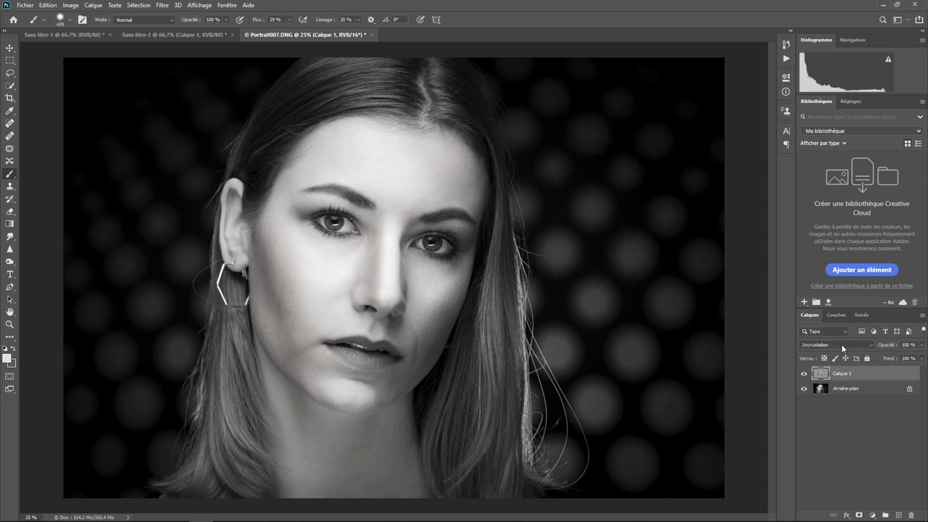
pyautogui.click(923, 348)
pyautogui.moveTo(921, 357); pyautogui.dragTo(850, 359)
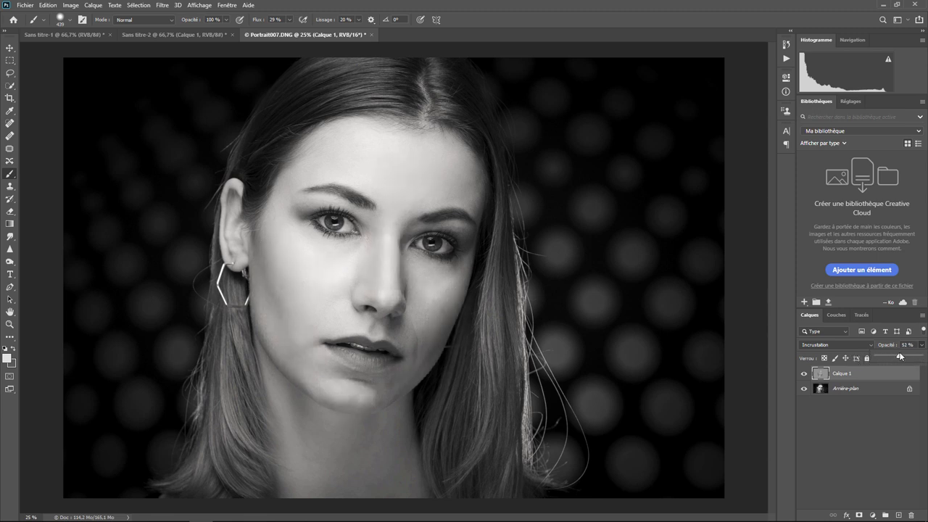
pyautogui.moveTo(900, 356); pyautogui.dragTo(901, 354)
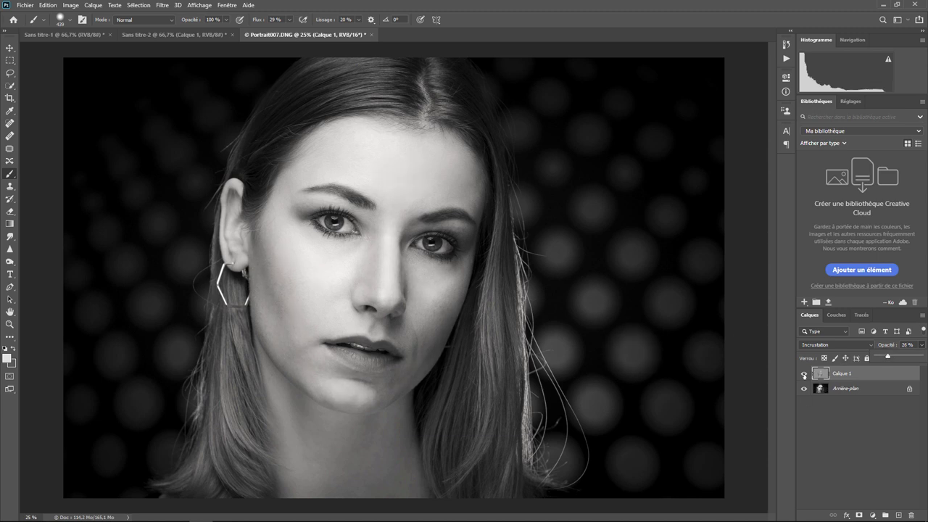
pyautogui.click(804, 375)
pyautogui.click(804, 375)
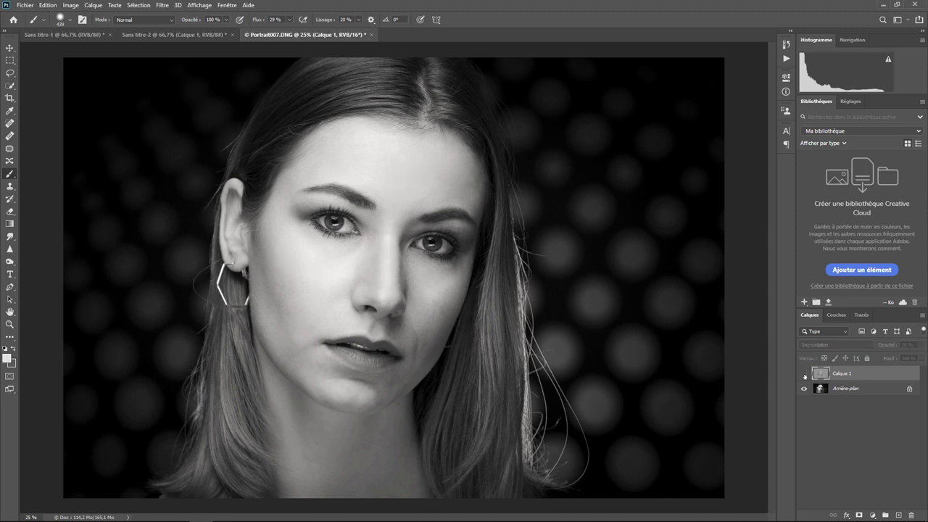
pyautogui.click(804, 375)
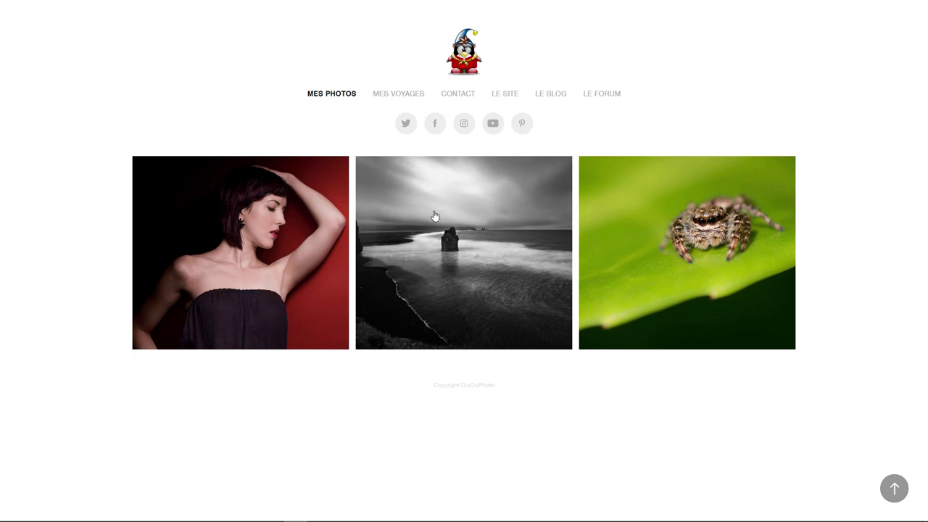
# Step: Open the Portraits gallery and enlarge the black-and-white woman portrait, checking its image options
pyautogui.click(256, 226)
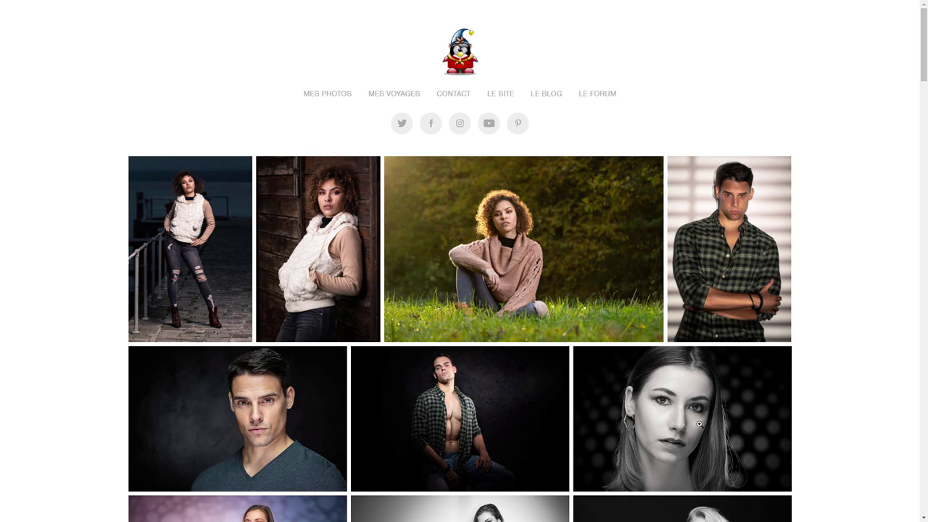
pyautogui.scroll(-1, 670, 384)
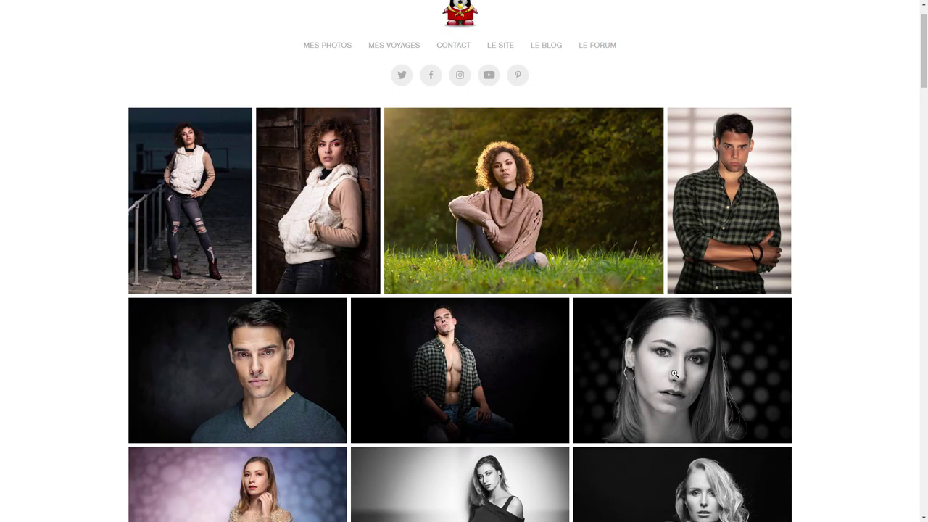
pyautogui.scroll(-1, 674, 375)
pyautogui.click(680, 323)
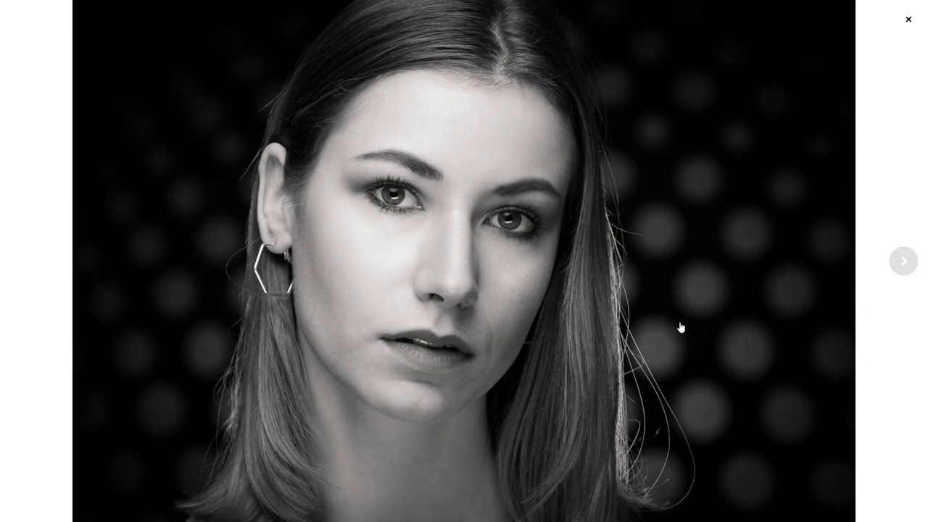
pyautogui.rightClick(445, 225)
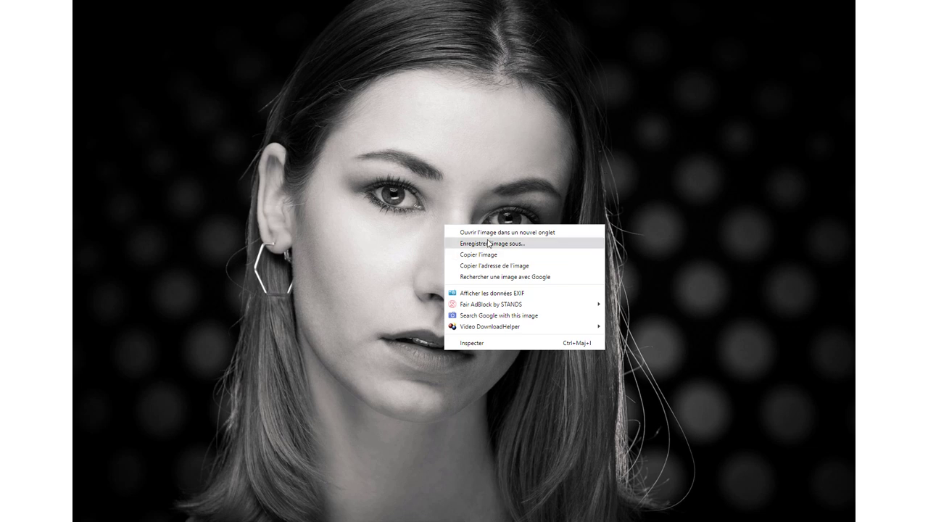
pyautogui.click(682, 191)
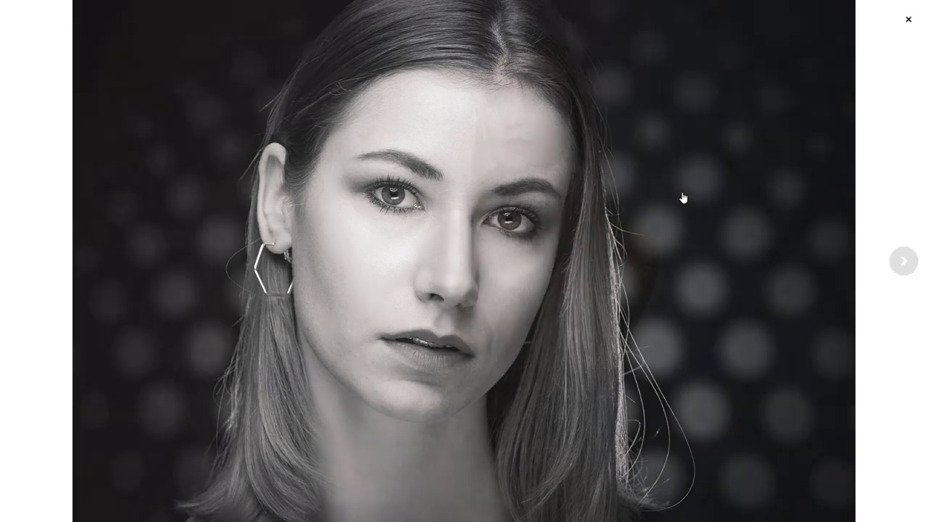
pyautogui.click(908, 22)
pyautogui.click(722, 310)
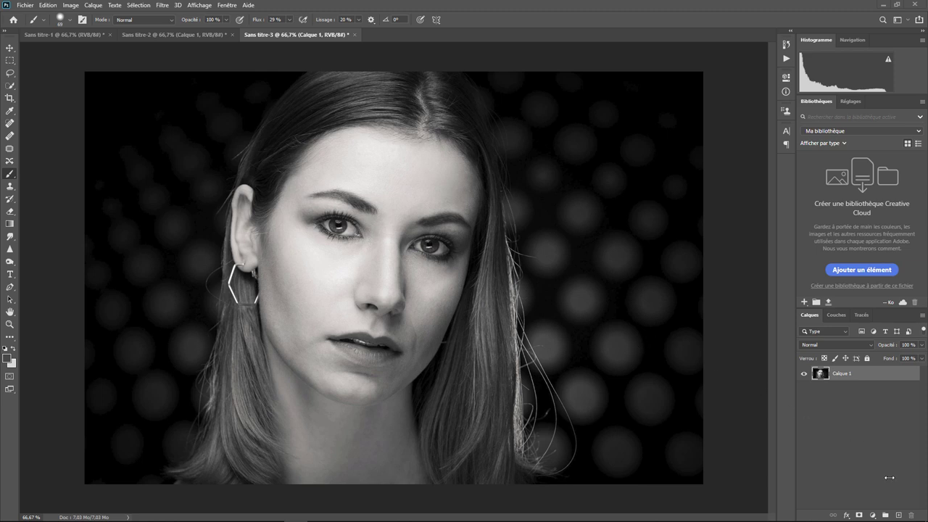
# Step: Add Calque 2 above the portrait and fill it with 50% gris via Edition > Remplir
pyautogui.click(898, 516)
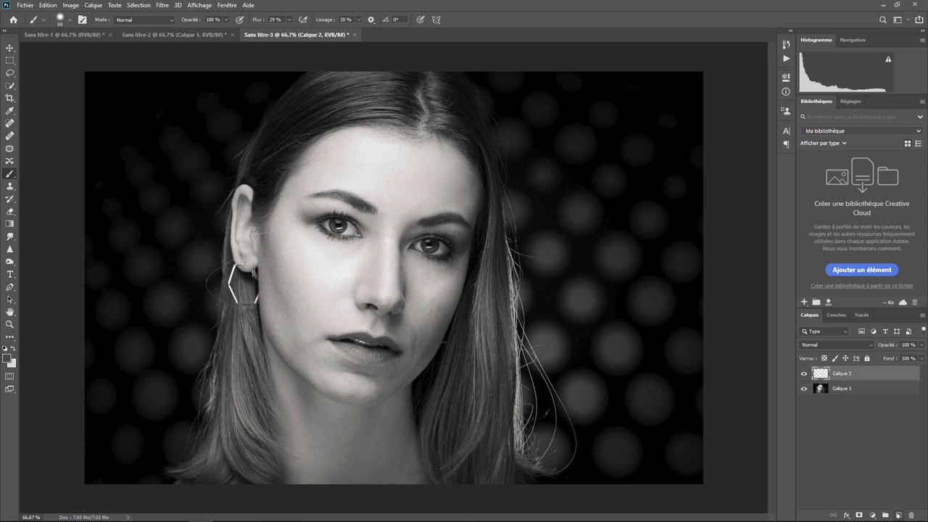
pyautogui.click(50, 6)
pyautogui.click(73, 156)
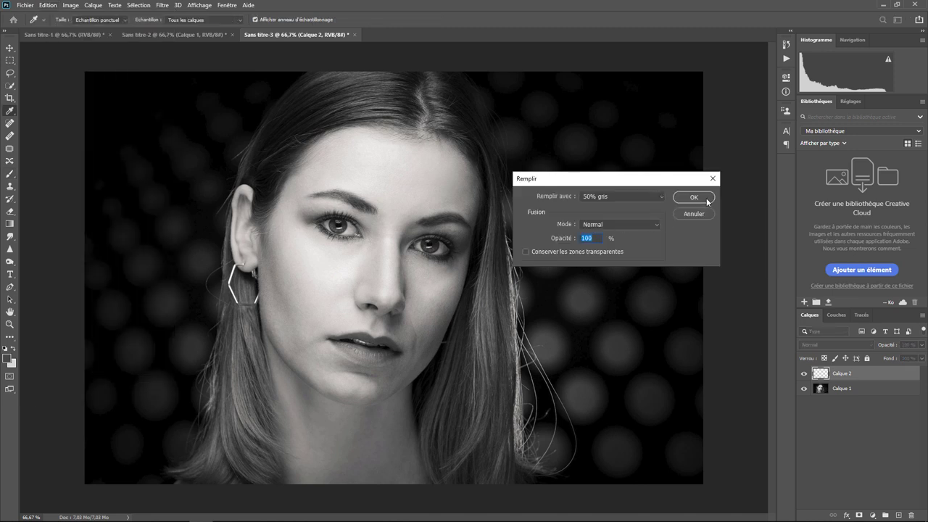
pyautogui.click(706, 200)
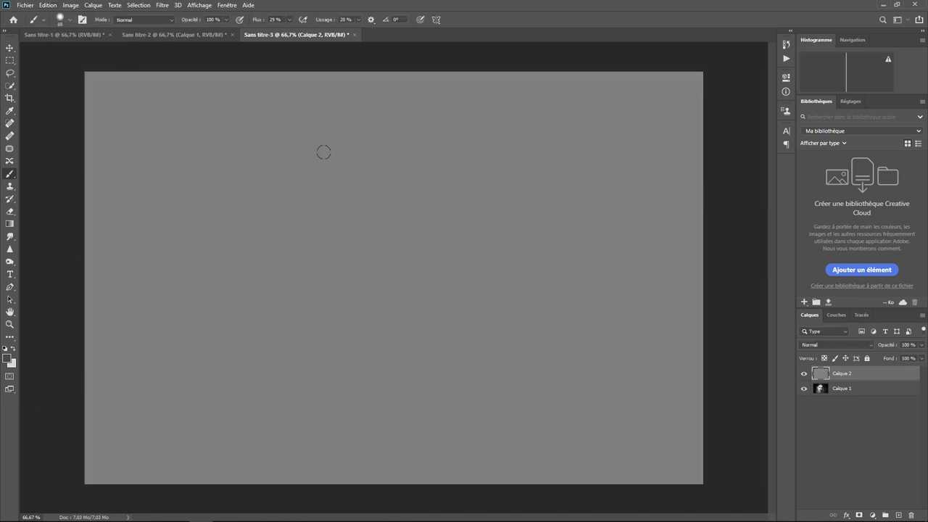
pyautogui.click(827, 345)
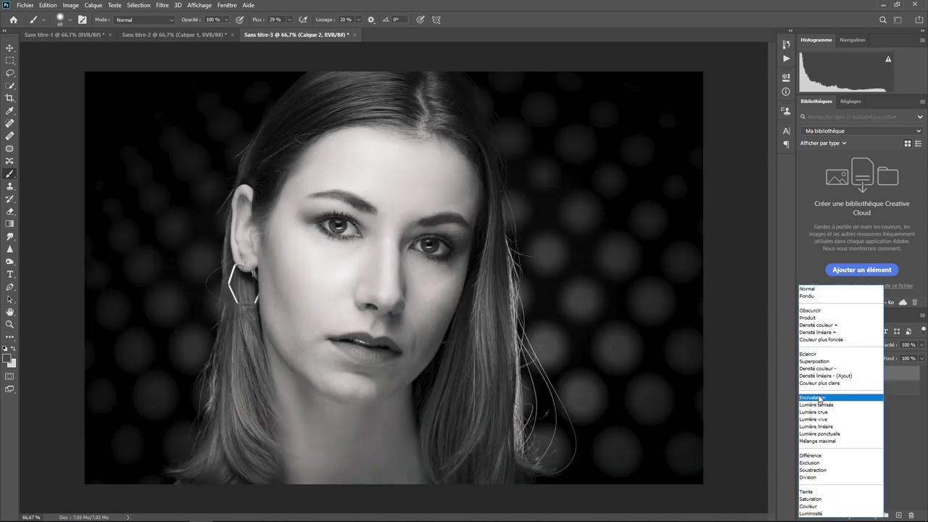
# Step: Blend Calque 2 in Incrustation, keep 454545/d9d9d9 painting colours, and use a soft 69 px brush
pyautogui.click(818, 396)
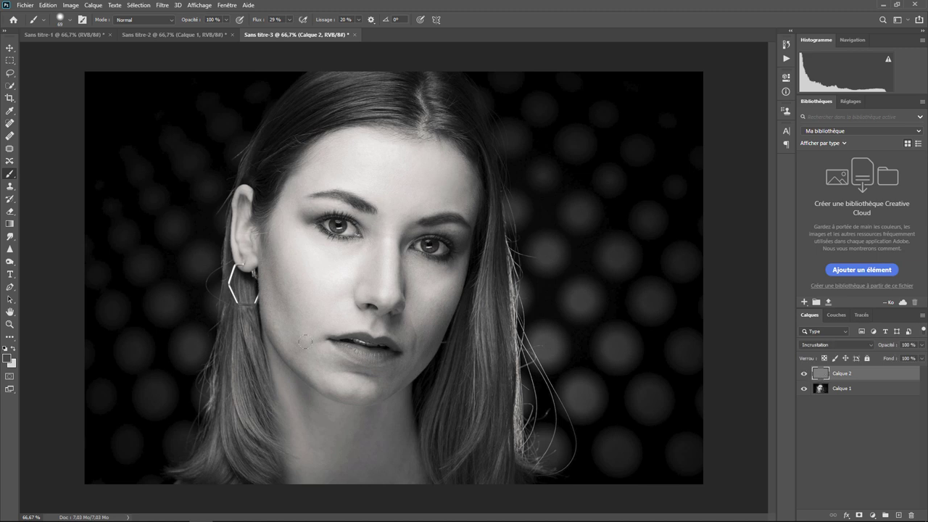
pyautogui.click(7, 358)
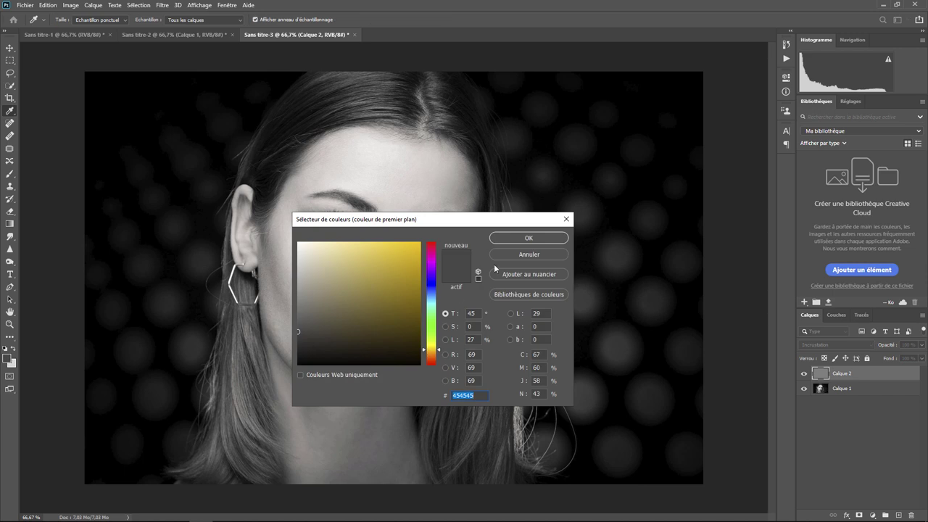
pyautogui.click(514, 239)
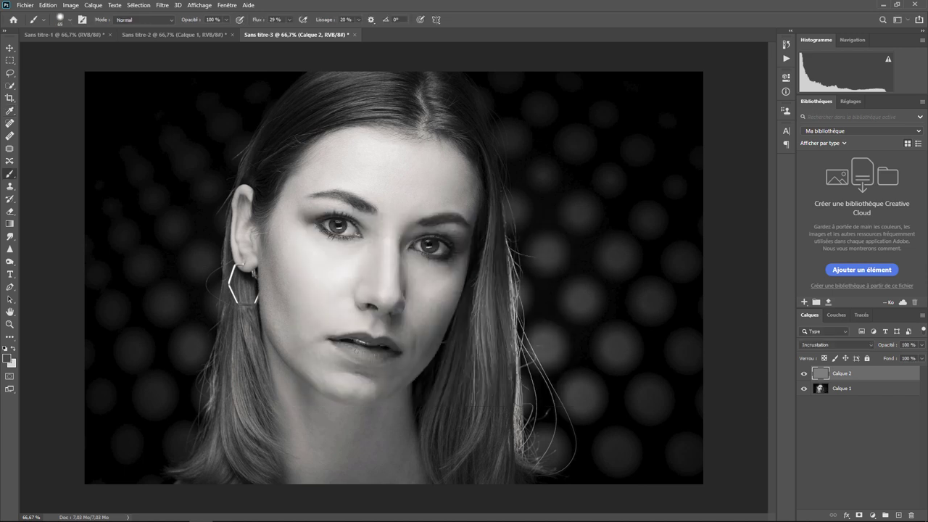
pyautogui.click(13, 362)
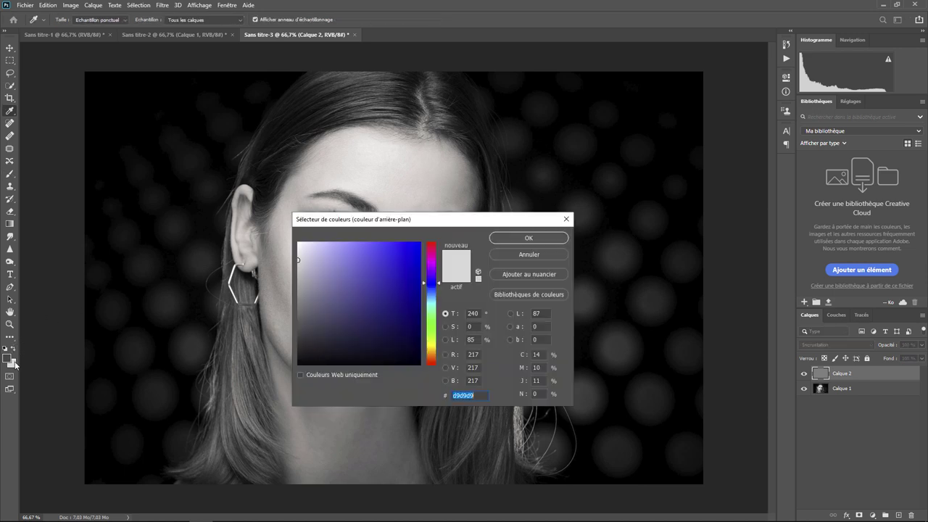
pyautogui.click(521, 239)
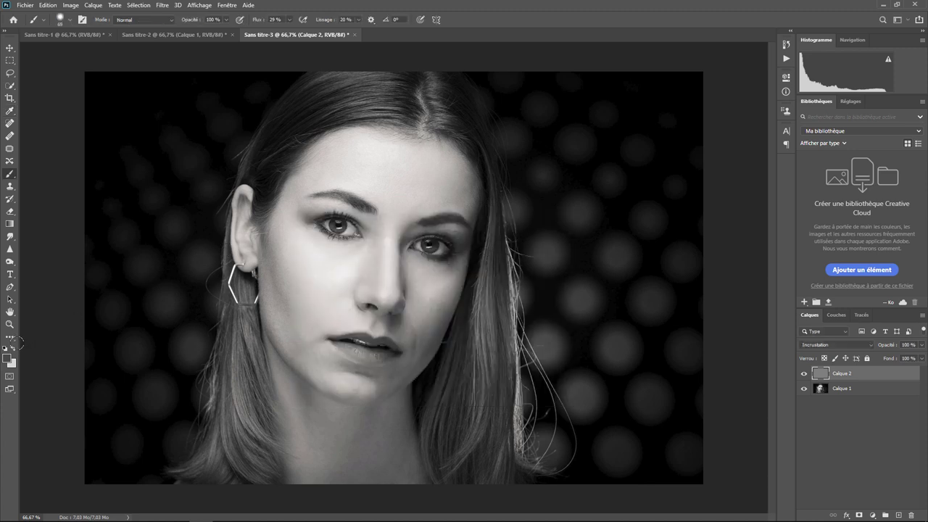
pyautogui.click(70, 21)
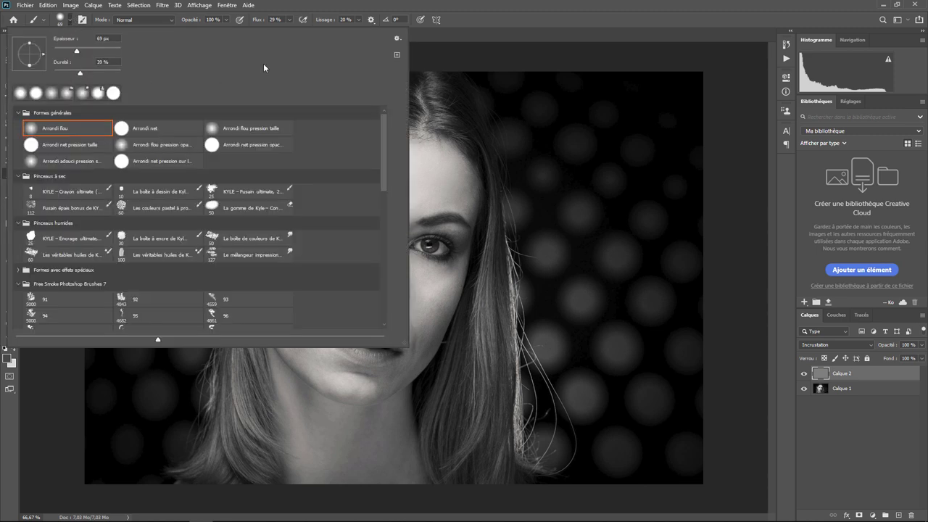
# Step: Lower brush flow to 24% and burn the background on both sides of the face
pyautogui.click(289, 19)
pyautogui.moveTo(292, 31); pyautogui.dragTo(288, 34)
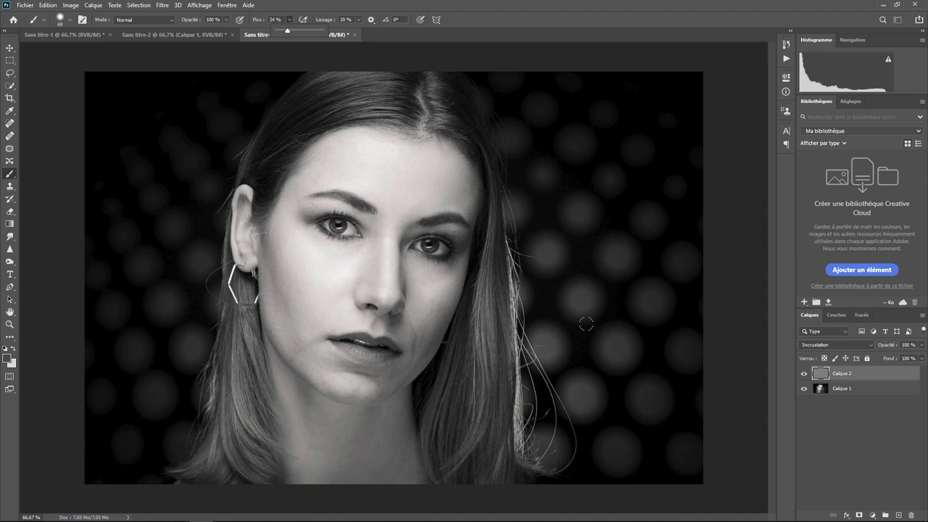
pyautogui.click(587, 298)
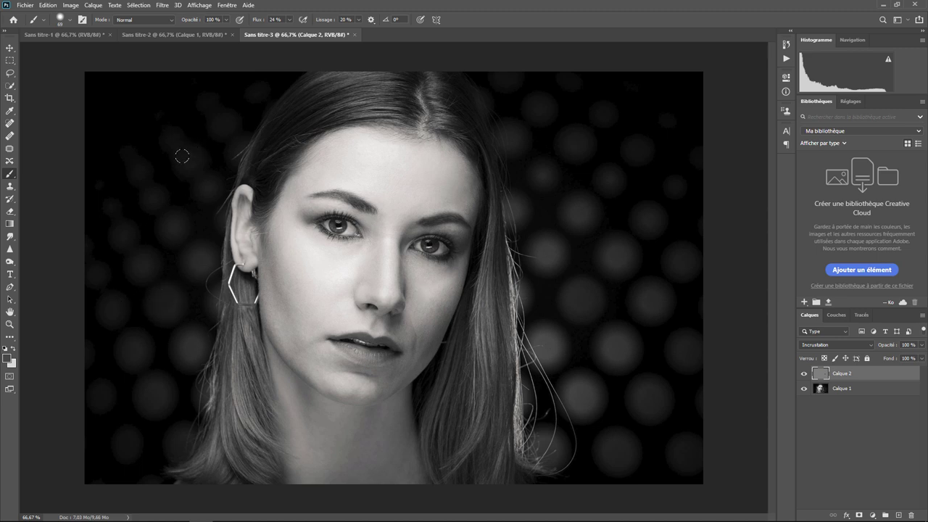
pyautogui.moveTo(608, 171); pyautogui.dragTo(604, 182)
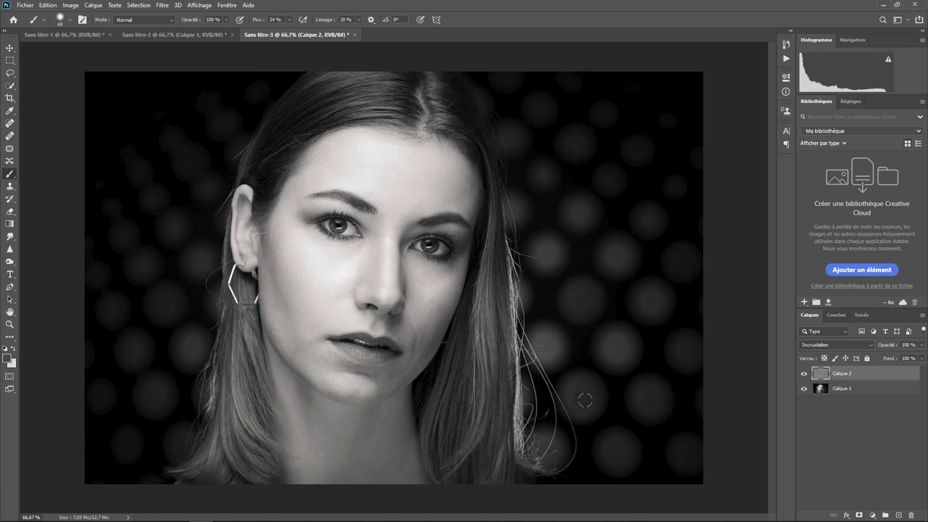
pyautogui.moveTo(145, 350); pyautogui.dragTo(194, 330)
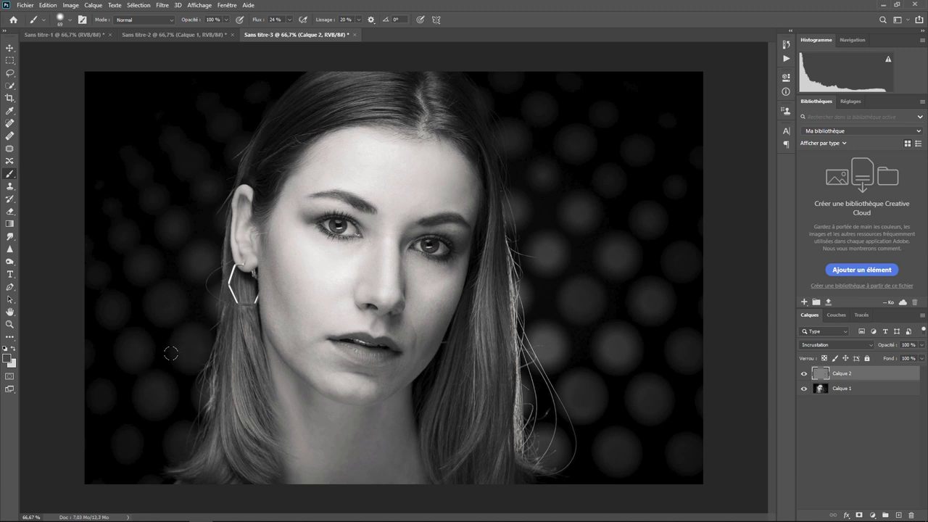
# Step: Switch to white and dodge the lower-left background and a bokeh circle right of the hair
pyautogui.click(13, 349)
pyautogui.moveTo(161, 297); pyautogui.dragTo(155, 293)
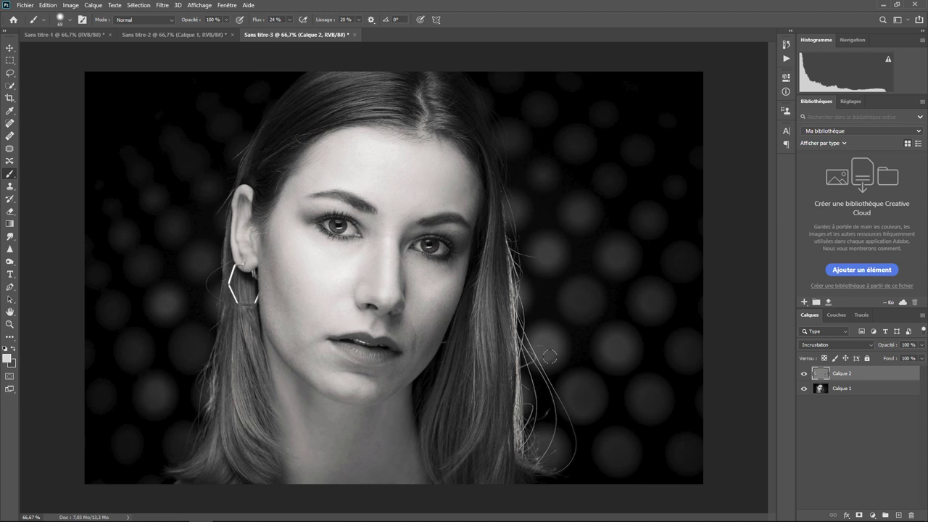
pyautogui.moveTo(622, 246); pyautogui.dragTo(612, 258)
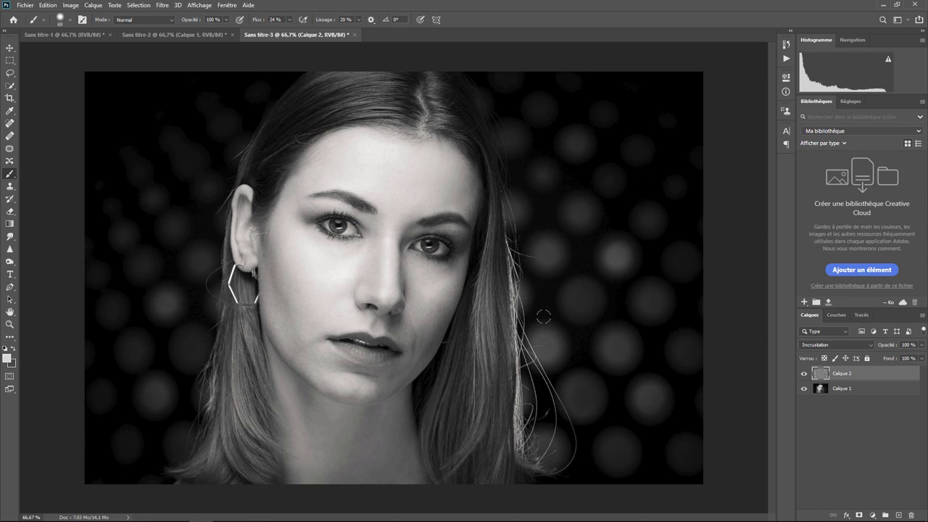
pyautogui.click(804, 374)
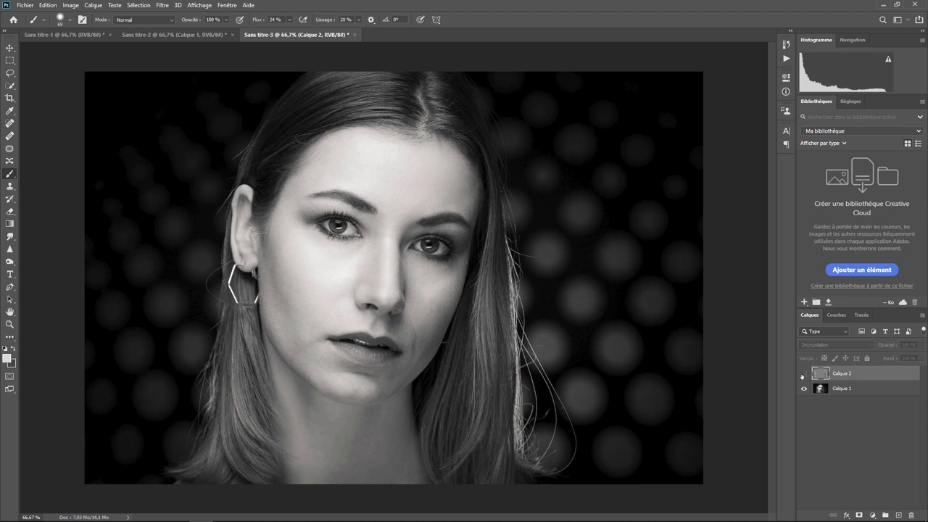
pyautogui.click(804, 373)
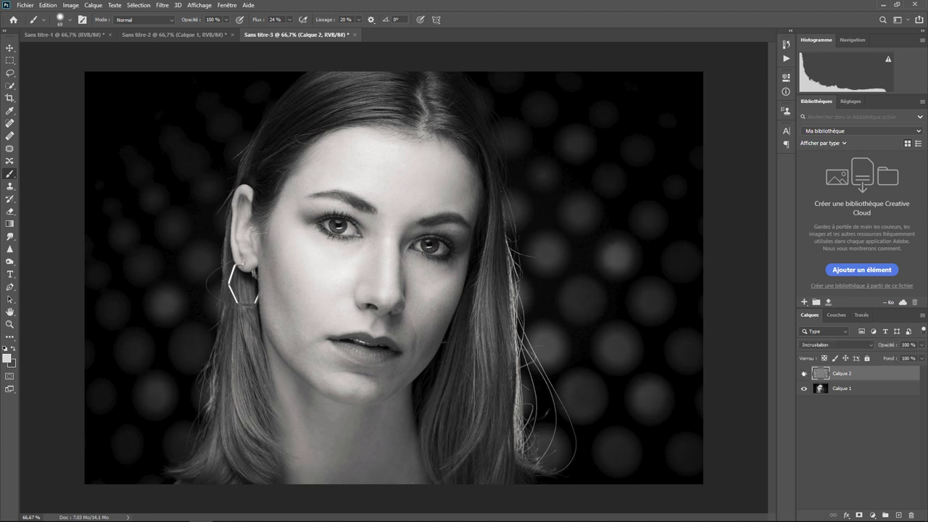
pyautogui.click(803, 374)
pyautogui.click(803, 373)
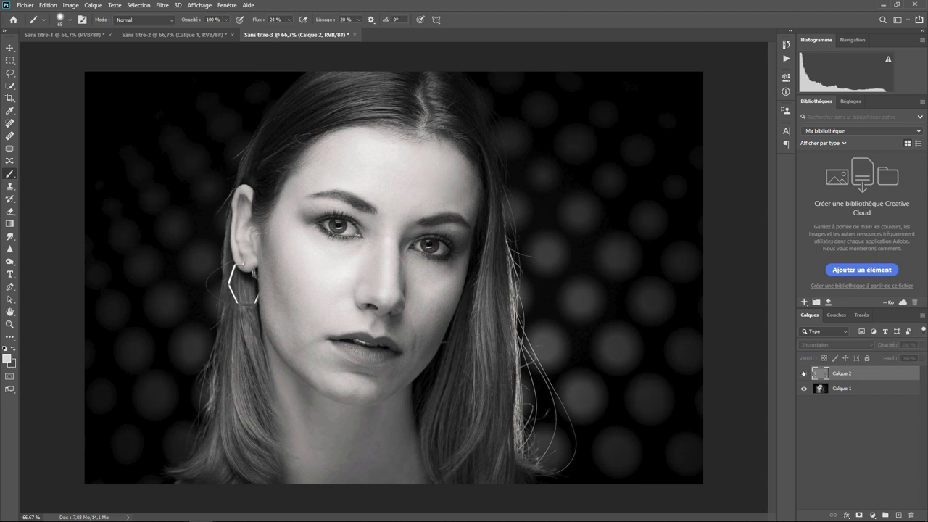
pyautogui.click(803, 374)
pyautogui.click(804, 373)
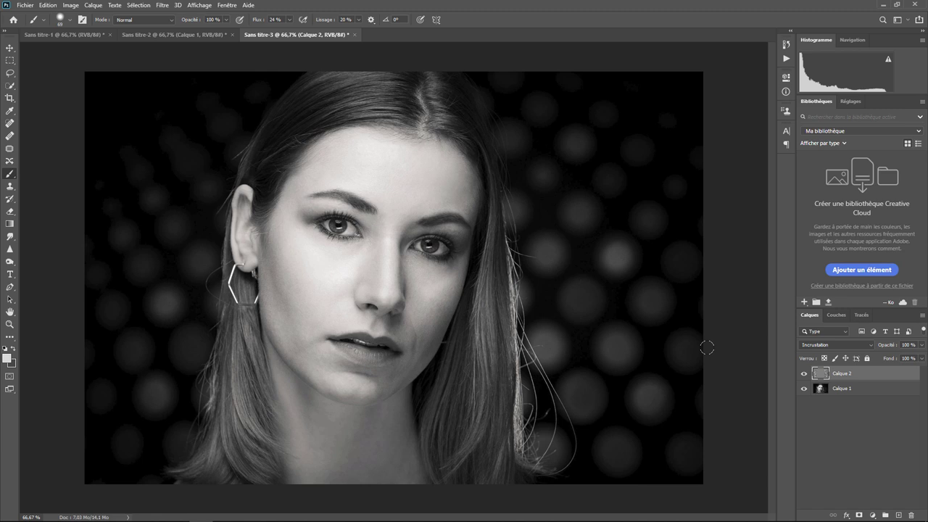